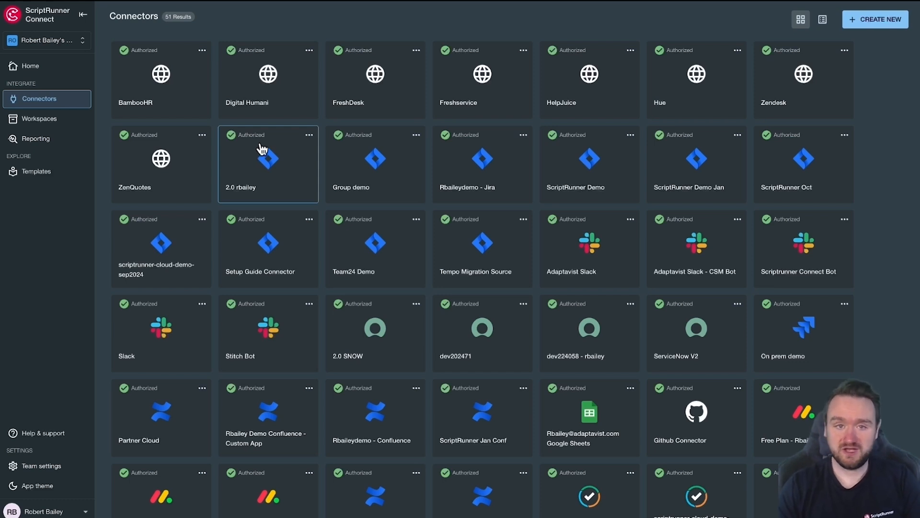
Step: Start creating a new connector and pick the Jira Cloud app from the app list
click(873, 29)
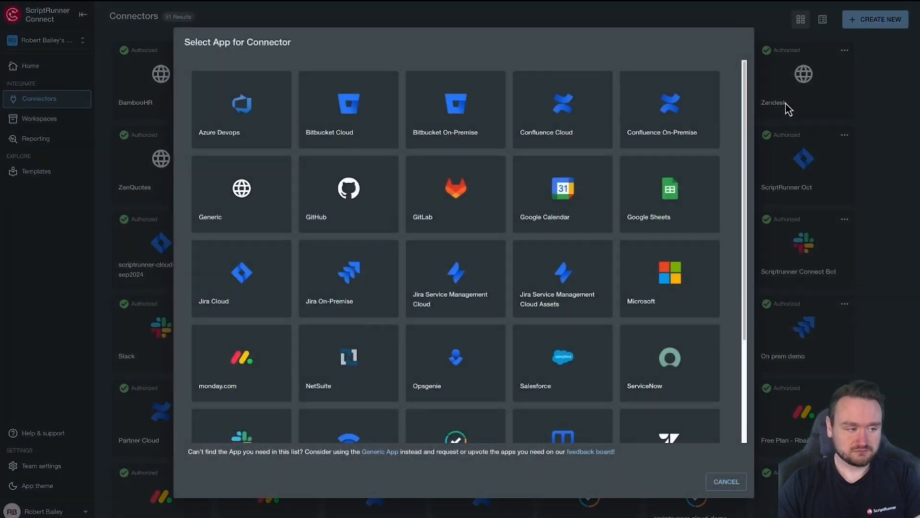
scroll(702, 130, down, 1)
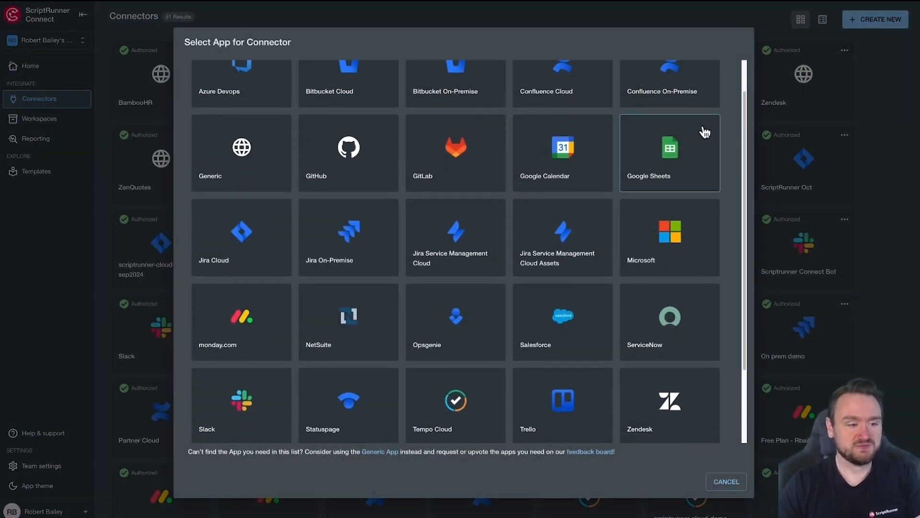
scroll(704, 132, down, 2)
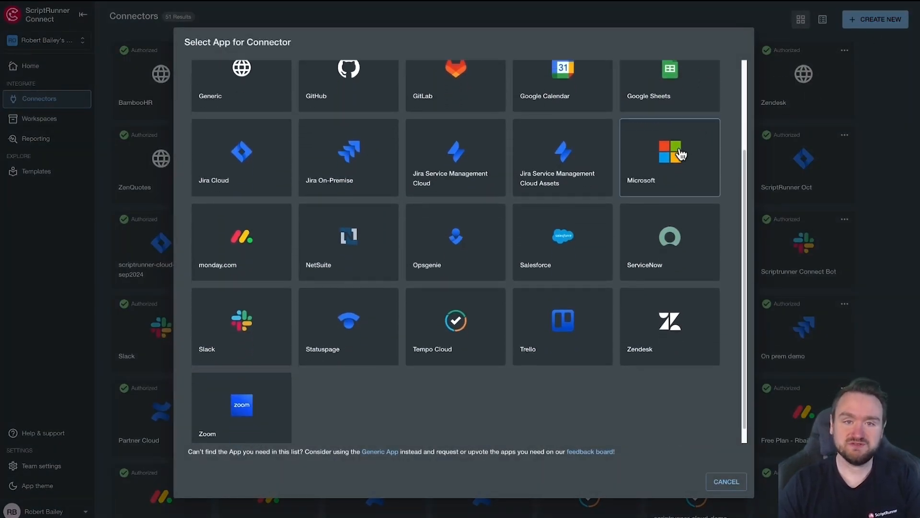
scroll(680, 153, up, 3)
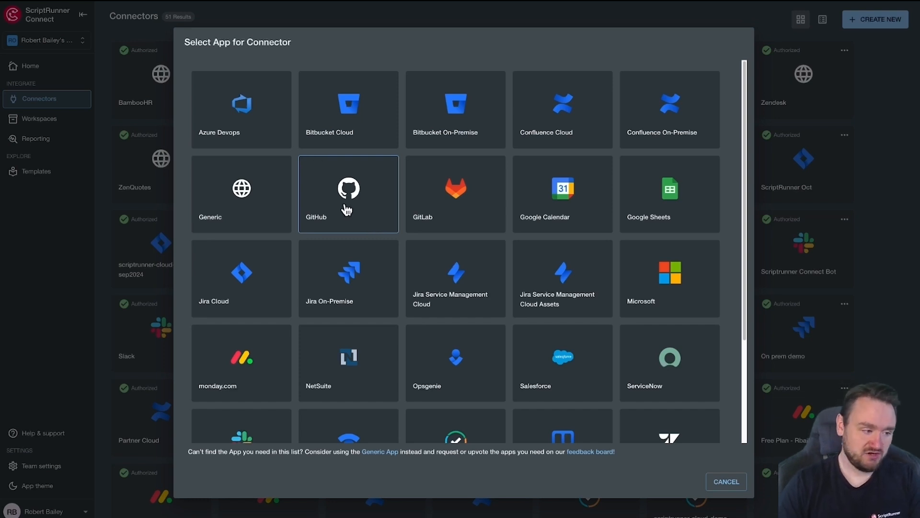
click(231, 294)
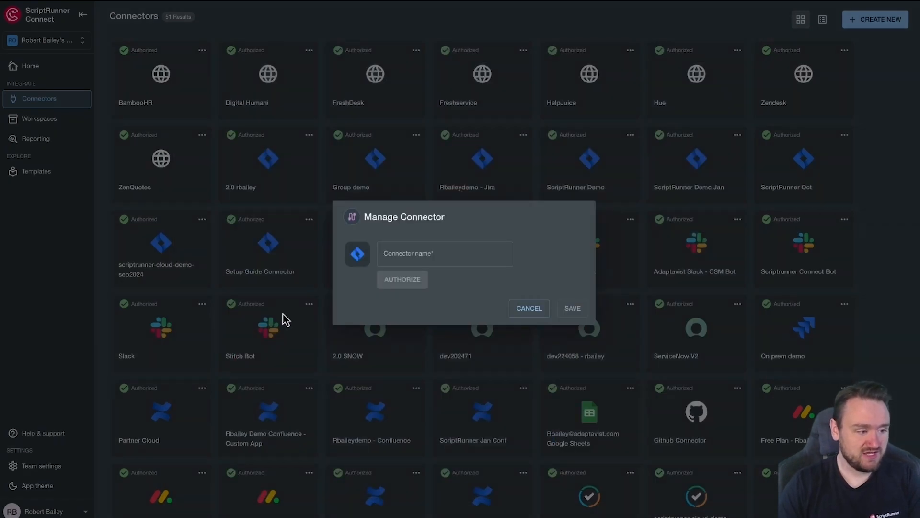
Step: Name the connector Jira Connector Demo and begin its authorization
click(402, 253)
text(Jira Connecto)
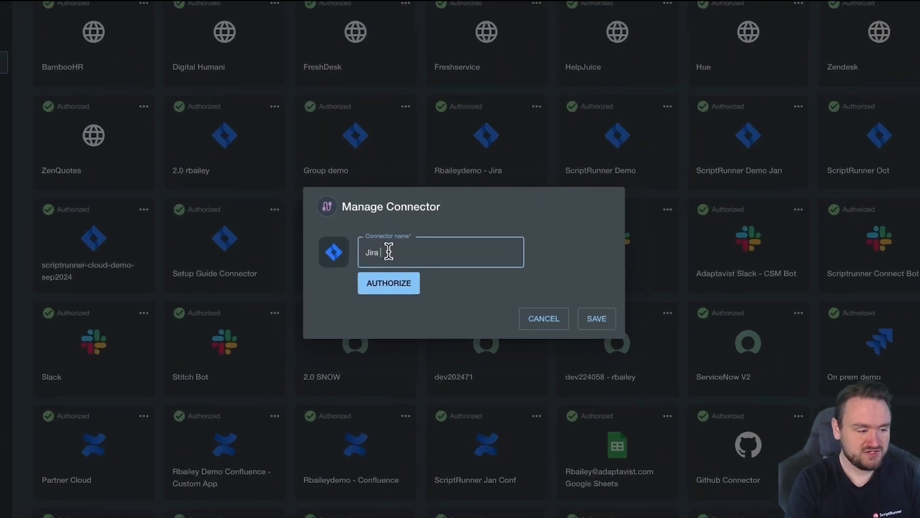
text(r Demo)
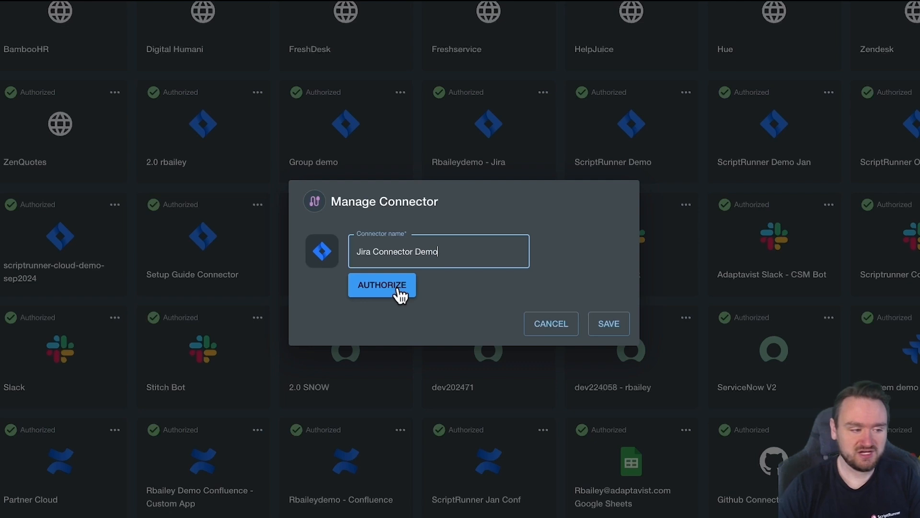
click(404, 289)
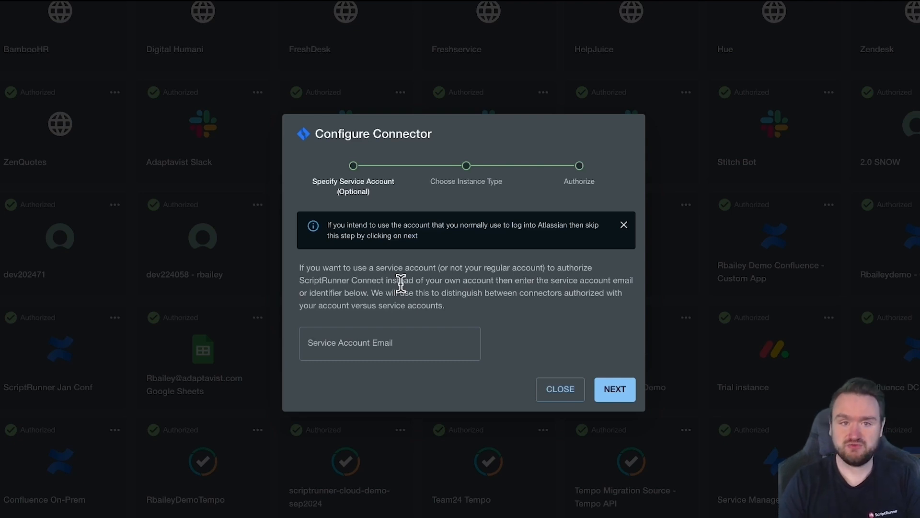
Step: Skip the optional service account and keep the ScriptRunner Connect managed Atlassian Cloud app option
click(357, 343)
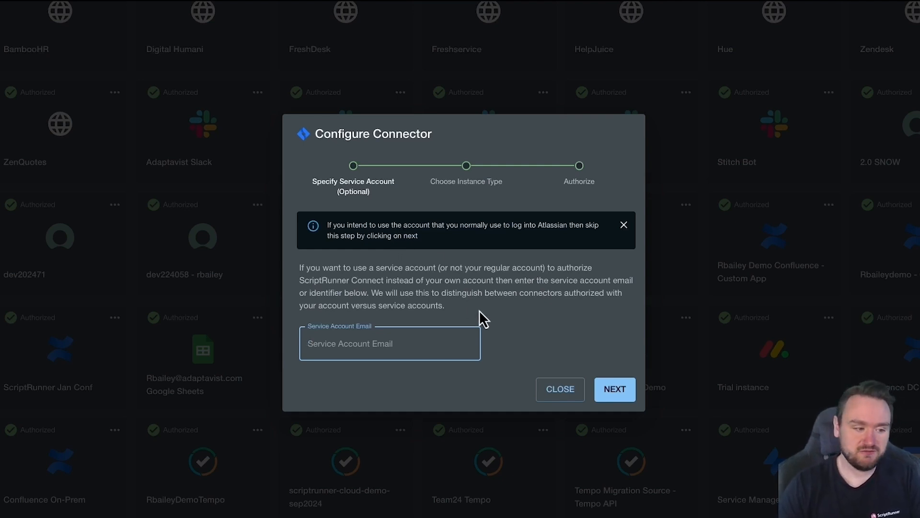
click(624, 225)
click(616, 379)
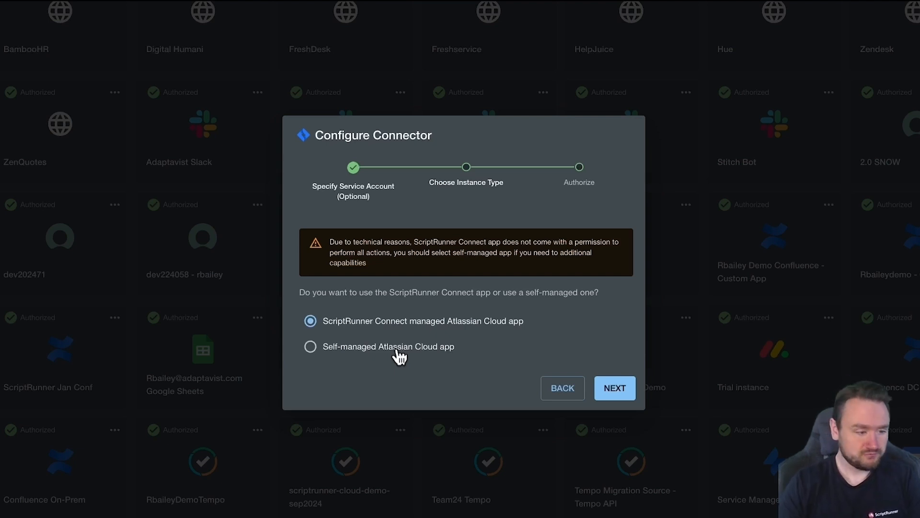
click(615, 388)
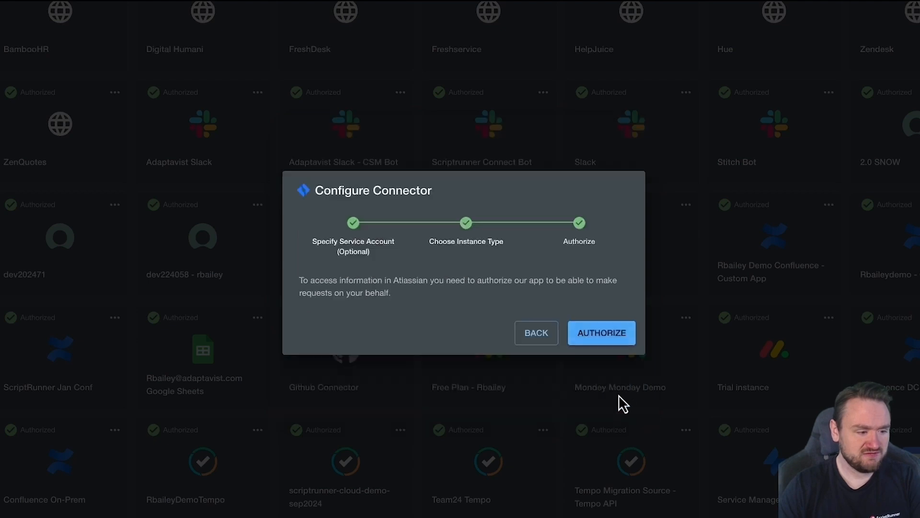
Step: Authorize the app in Atlassian, choosing the demo Jira site and accepting the access request
click(597, 330)
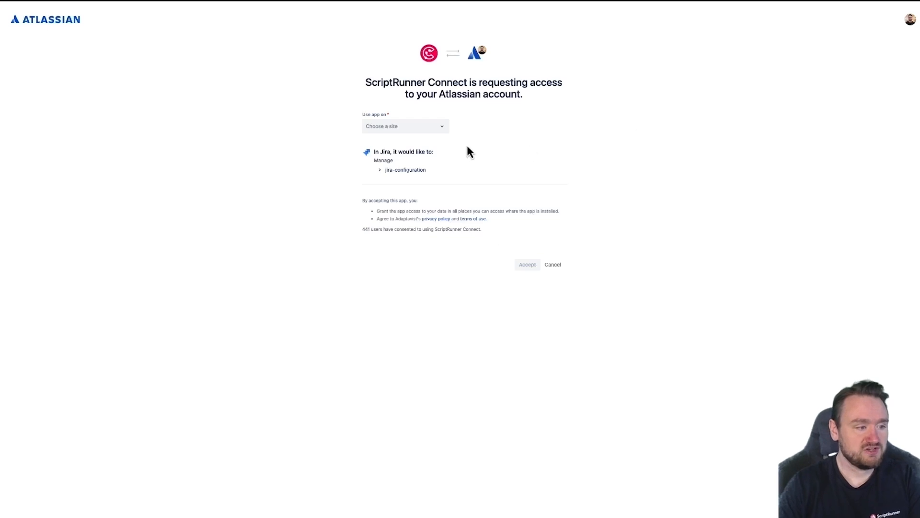
click(431, 132)
scroll(416, 206, down, 10)
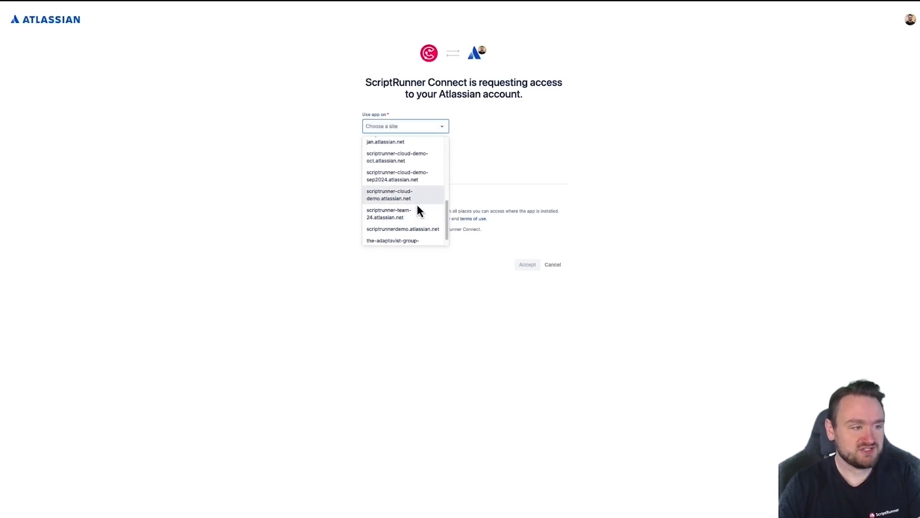
scroll(417, 196, up, 4)
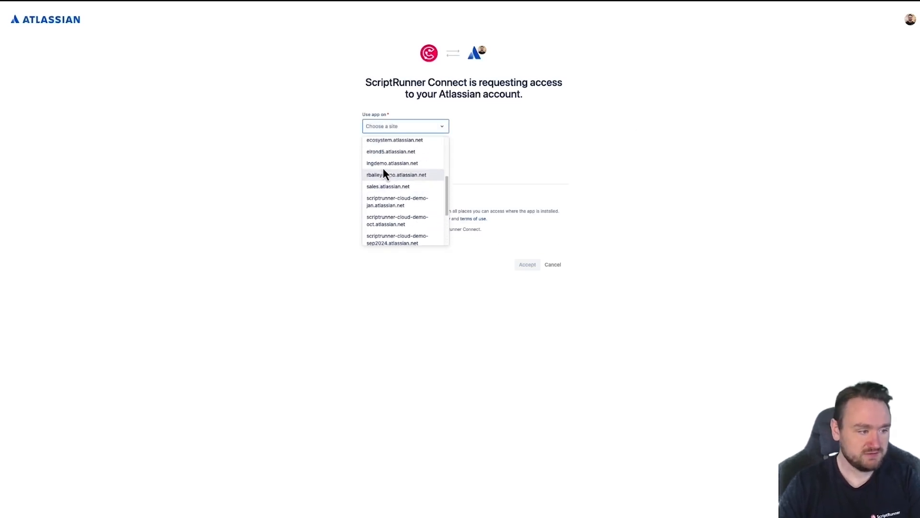
click(396, 175)
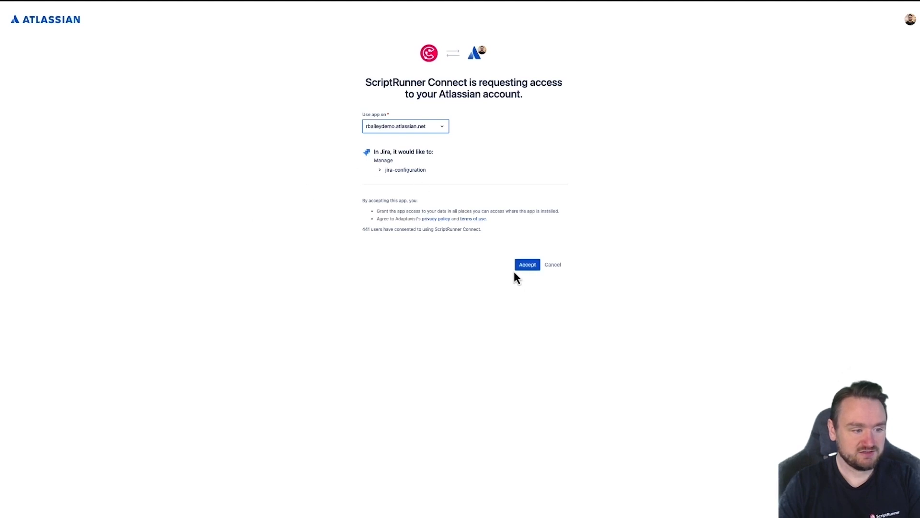
click(526, 267)
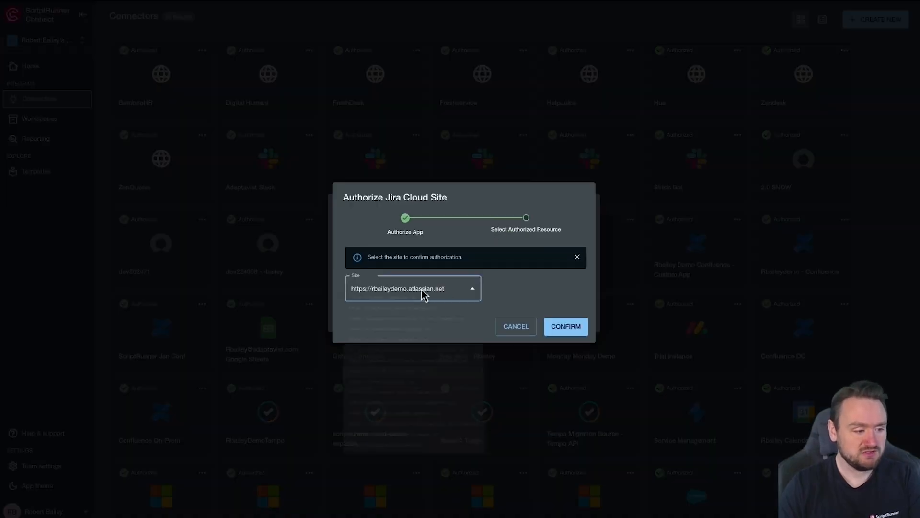
Step: Confirm the authorized Jira Cloud site to finish creating the connector
click(427, 291)
click(400, 406)
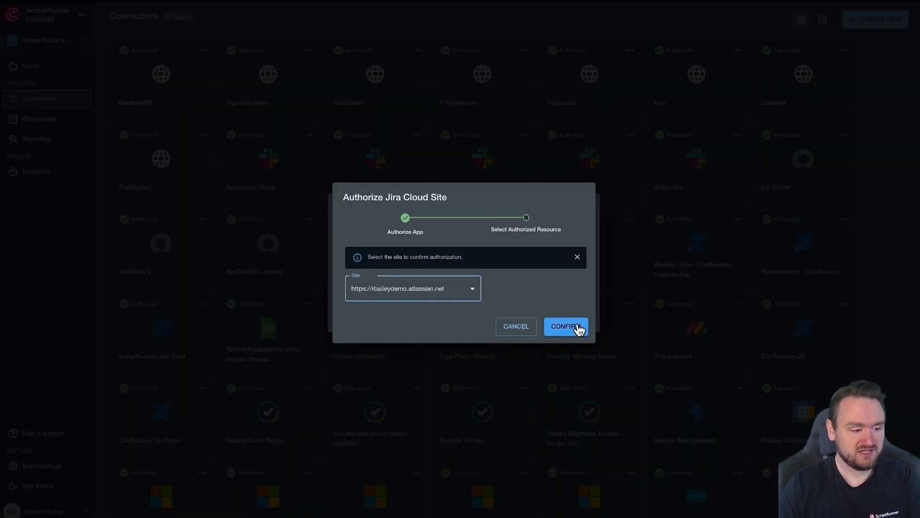
click(578, 325)
click(571, 320)
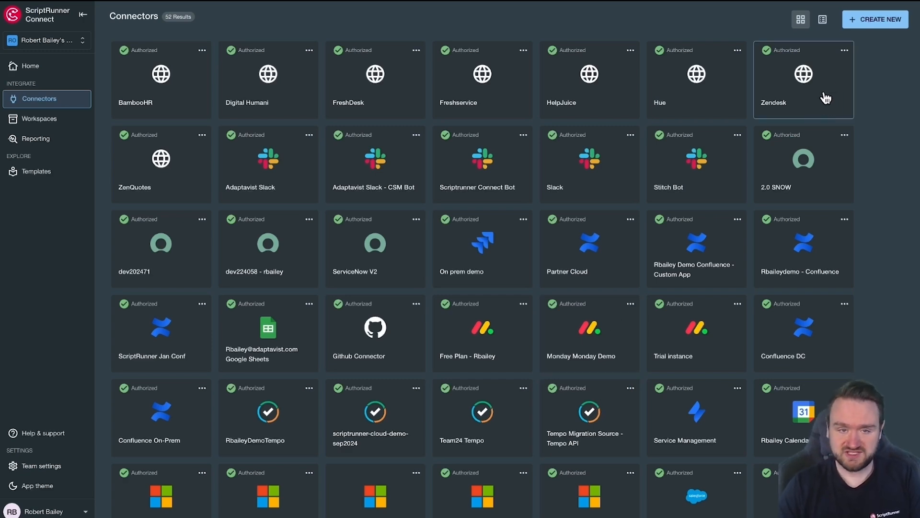
Step: Create a ServiceNow connector named Service Now Connector Demo and begin its authorization
click(895, 23)
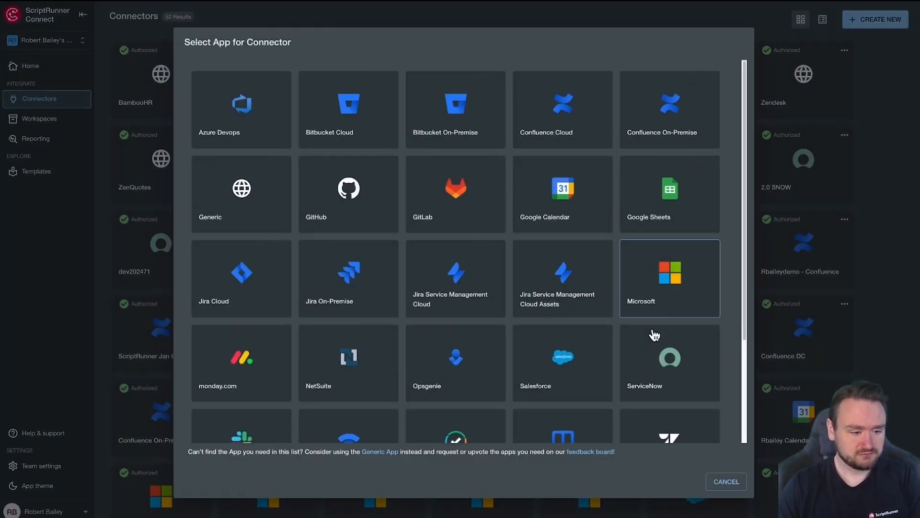
click(653, 379)
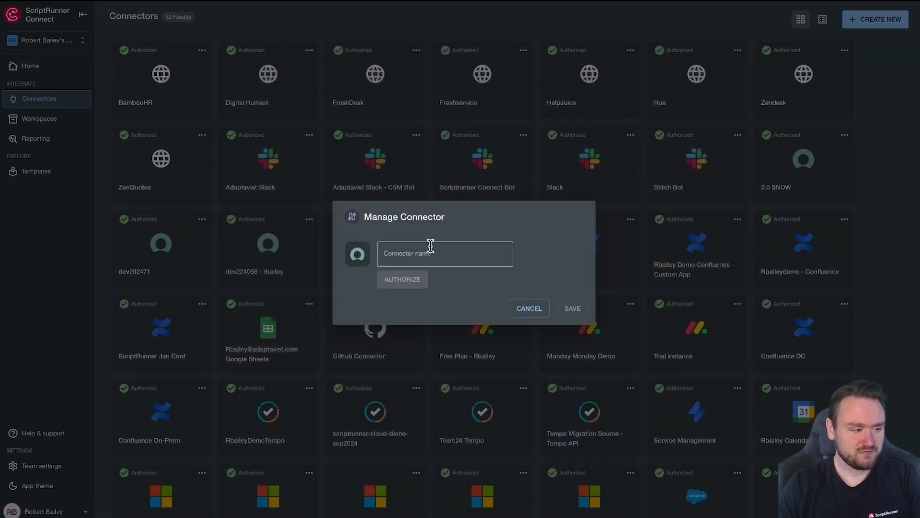
click(430, 245)
text(Serivce N)
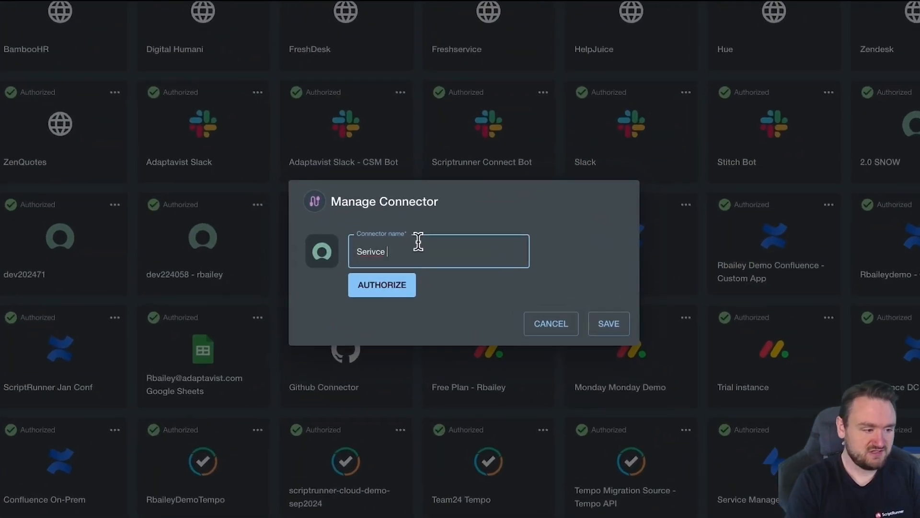
key(BackSpace)
key(BackSpace)
key(BackSpace)
key(BackSpace)
key(BackSpace)
key(BackSpace)
text(vice Now Connector )
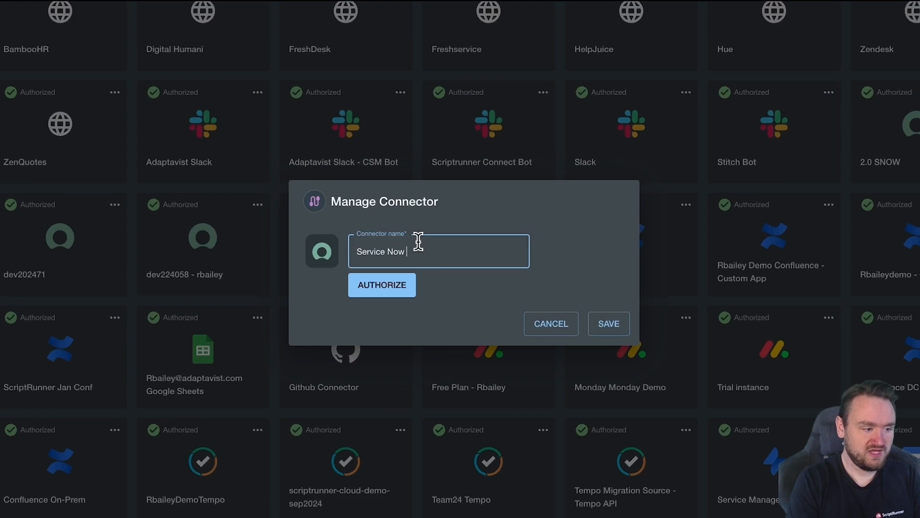
text(Demo)
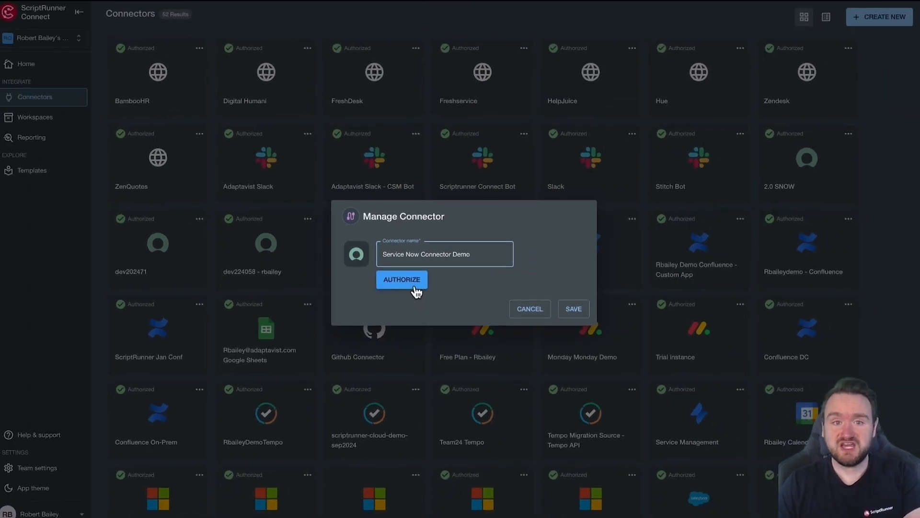
click(416, 291)
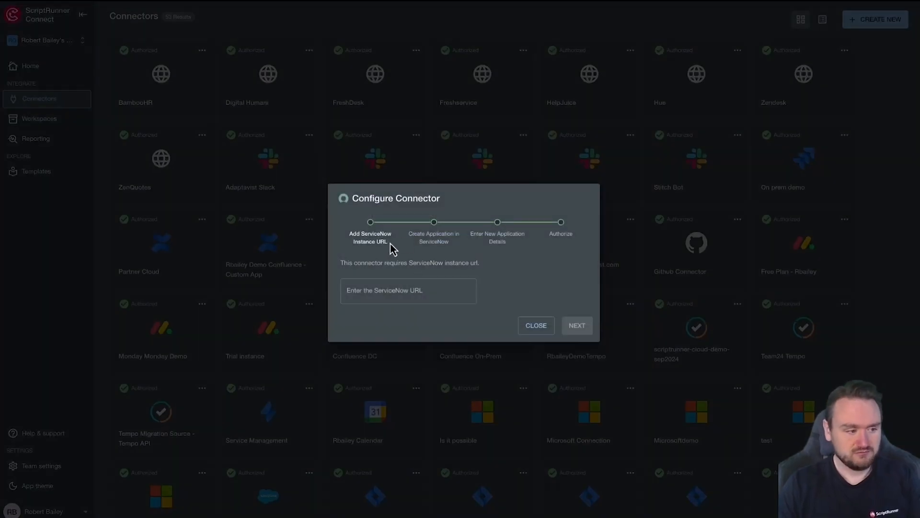
drag(348, 229, 401, 247)
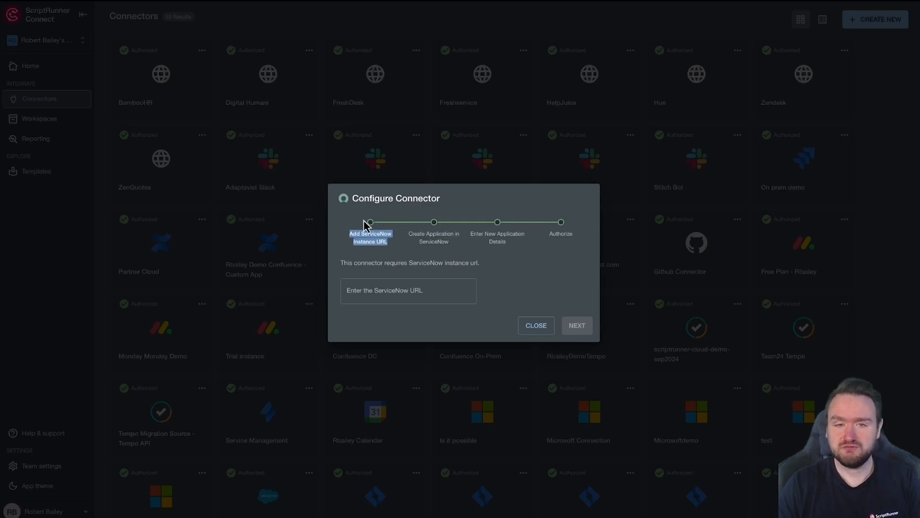
mouse_move(282, 7)
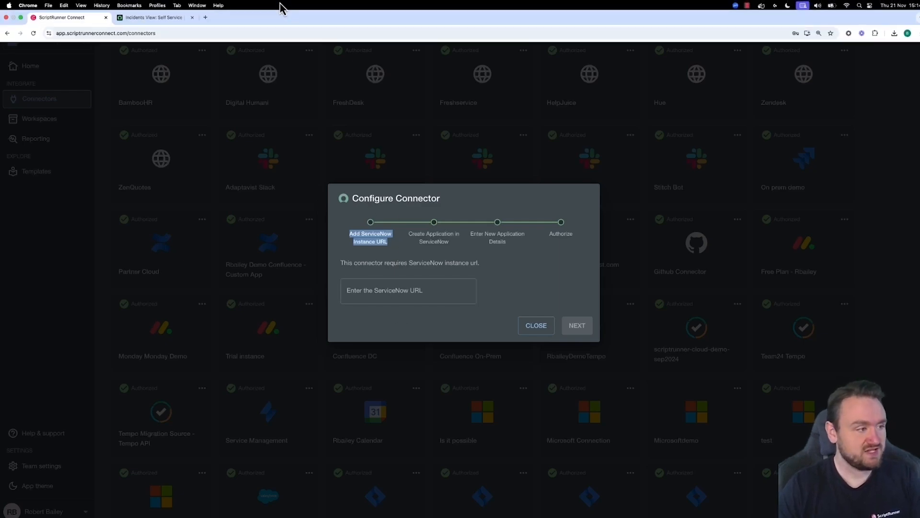
click(162, 24)
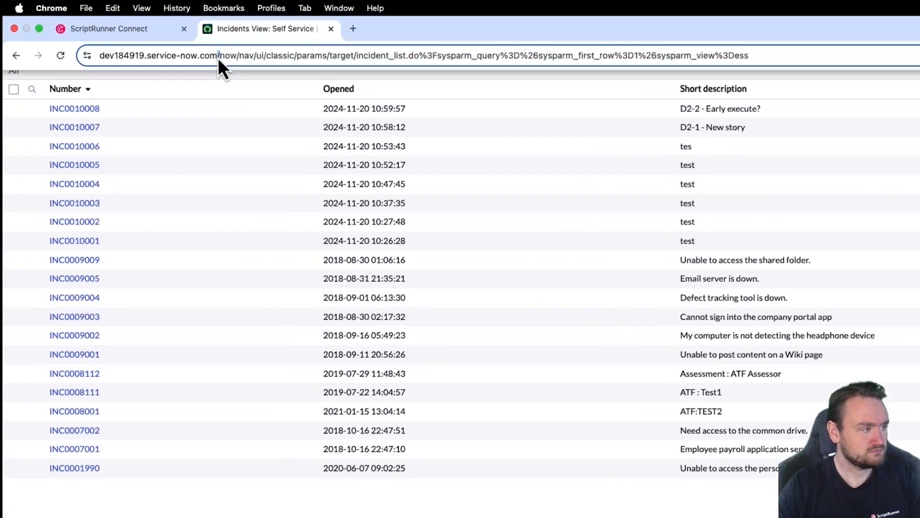
click(218, 57)
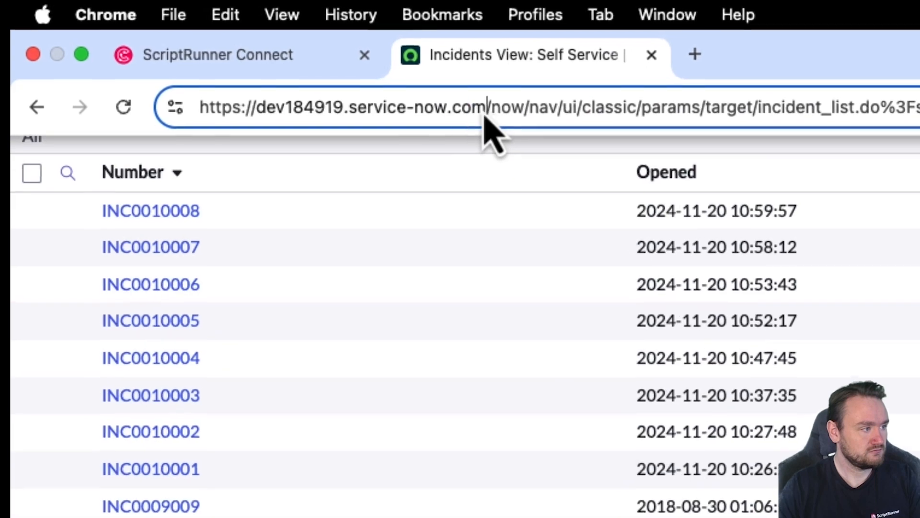
drag(246, 59, 94, 65)
key(super+c)
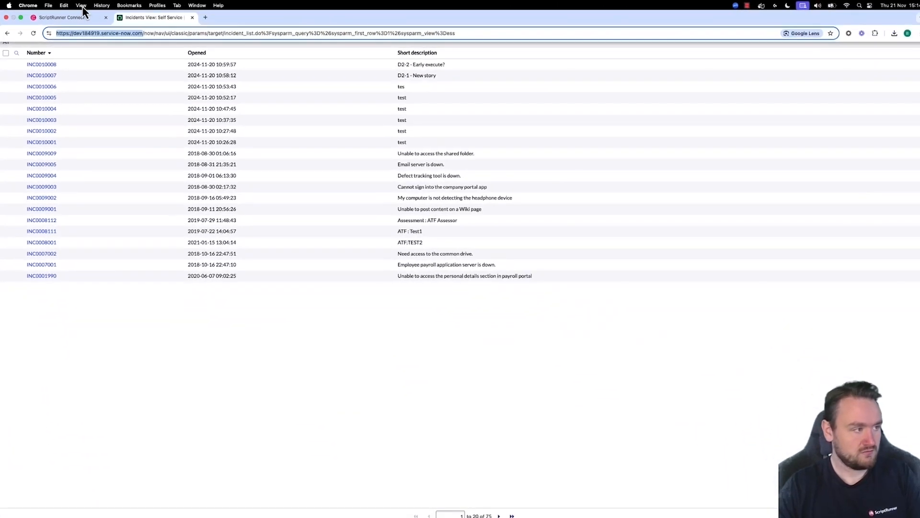
click(81, 17)
click(413, 291)
key(super+v)
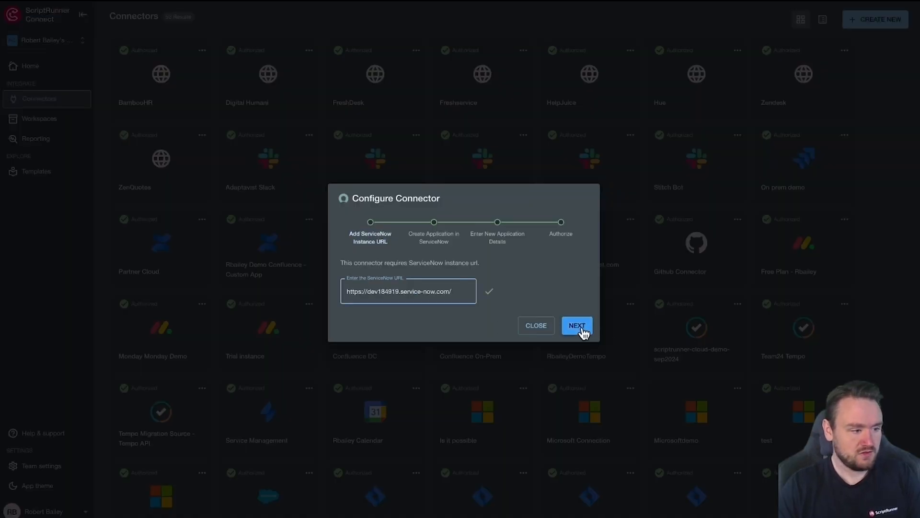
click(577, 325)
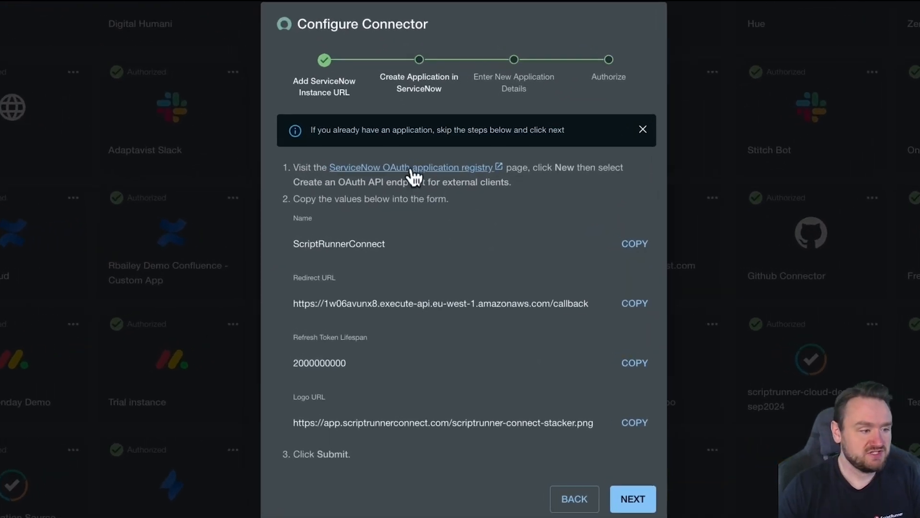
Step: Open the ServiceNow OAuth application registry and start creating an OAuth API endpoint for external clients
click(412, 174)
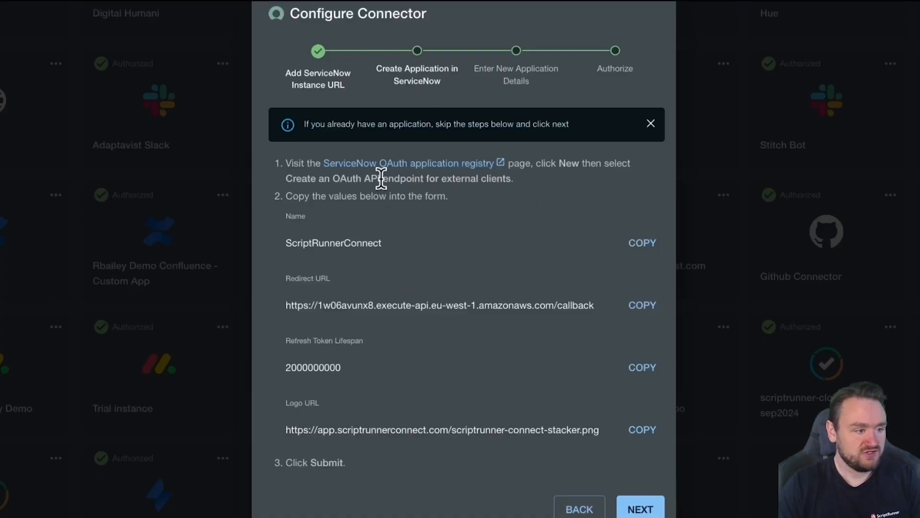
drag(333, 178, 487, 178)
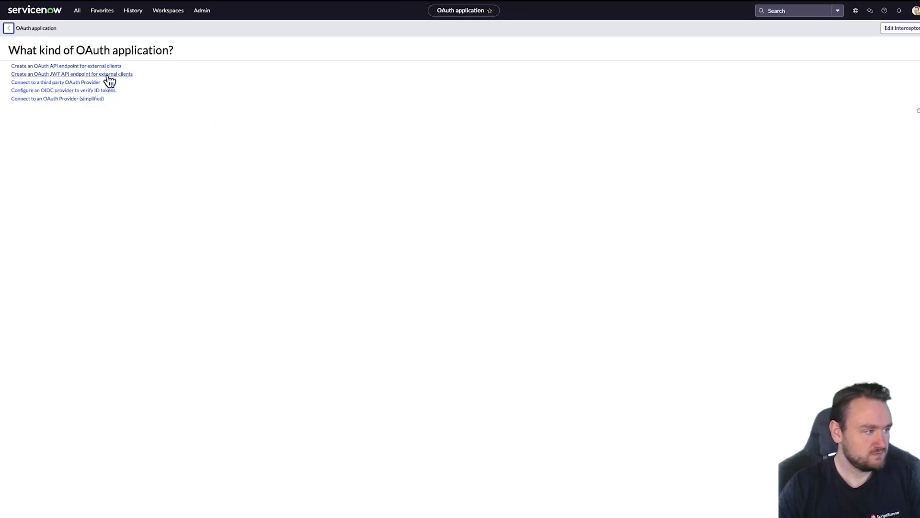
click(106, 67)
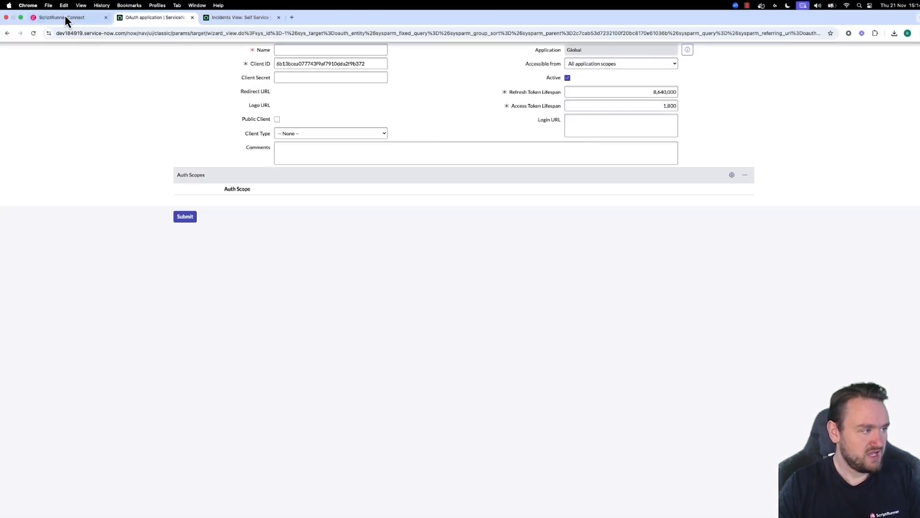
Step: Copy the application name ScriptRunnerConnect from the connector wizard into the ServiceNow OAuth application's Name field
click(65, 16)
drag(360, 243, 383, 279)
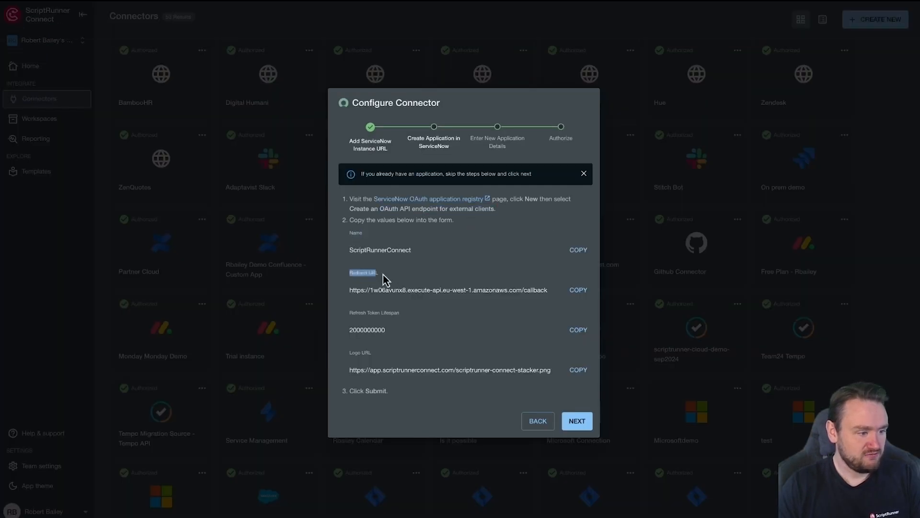
click(442, 319)
drag(355, 352, 398, 359)
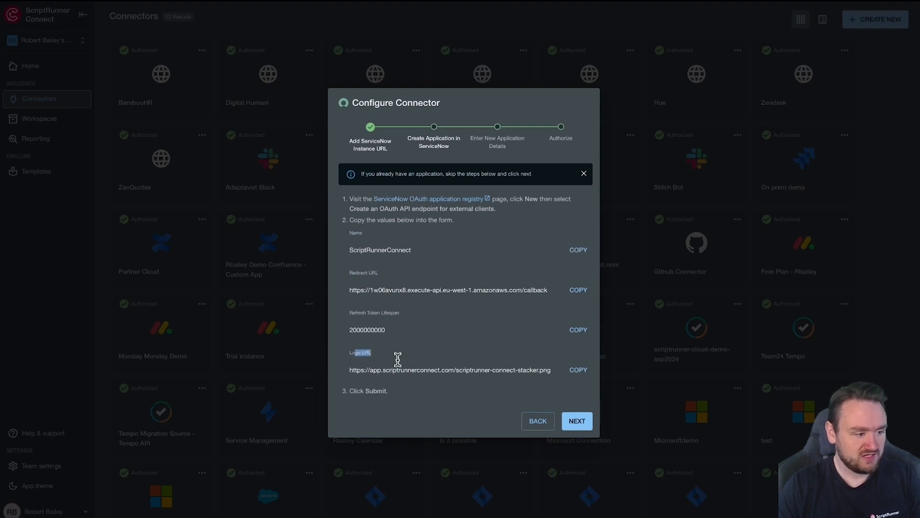
click(579, 252)
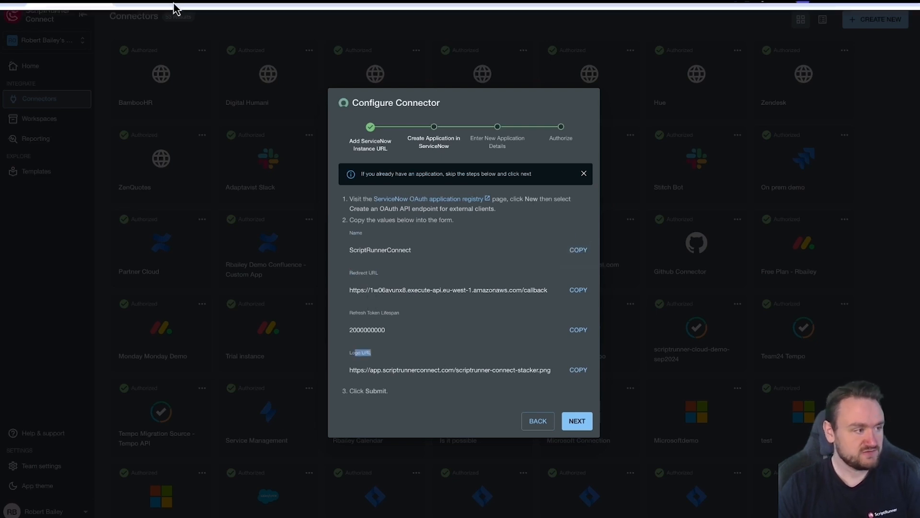
click(148, 20)
key(super+v)
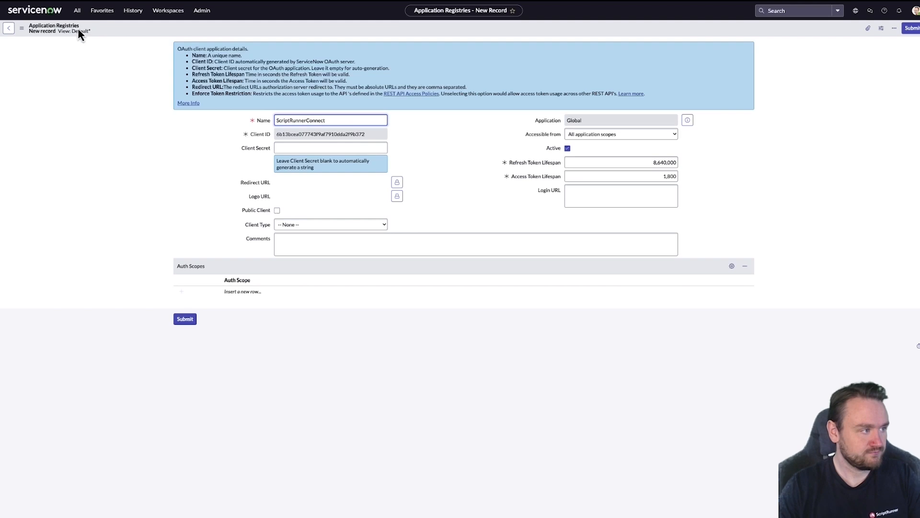
Step: Copy the callback redirect URL from the wizard and paste it as the OAuth application's Redirect URL
click(77, 18)
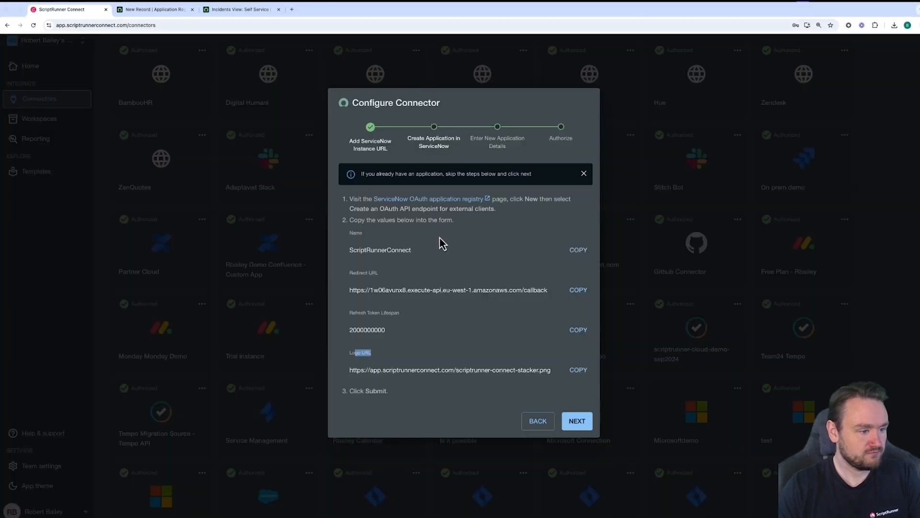
click(578, 289)
click(158, 17)
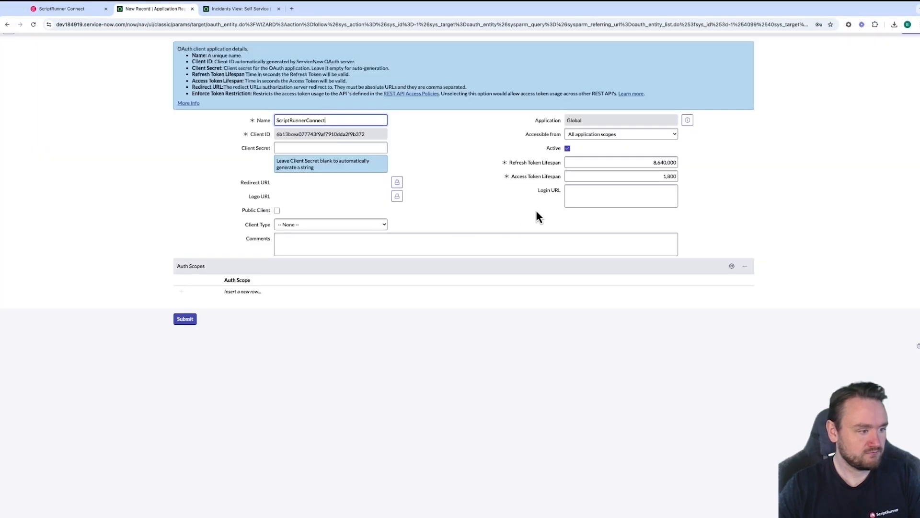
click(396, 182)
key(ctrl+v)
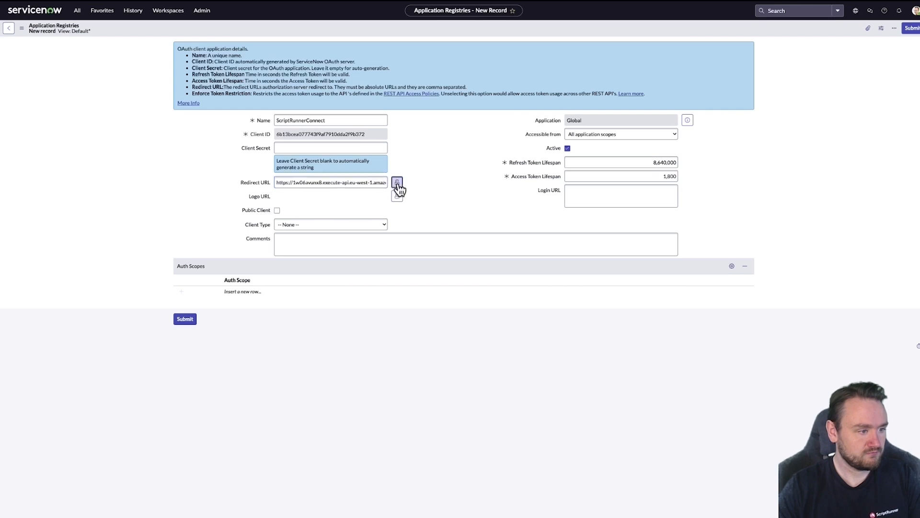
click(396, 183)
click(81, 17)
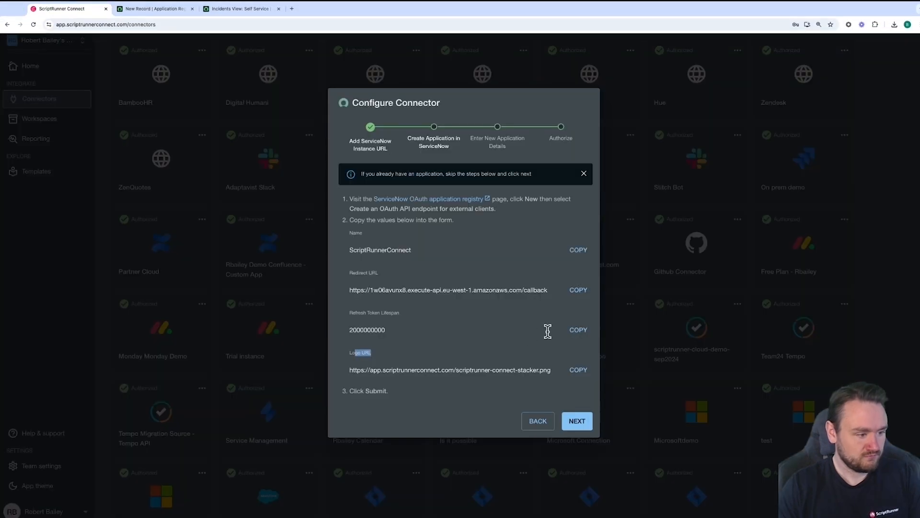
click(577, 331)
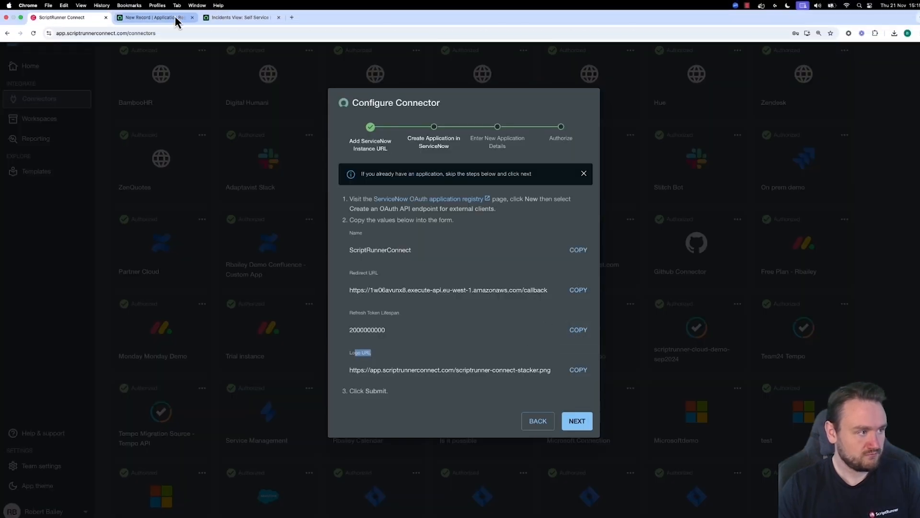
click(163, 18)
click(637, 162)
key(ctrl+v)
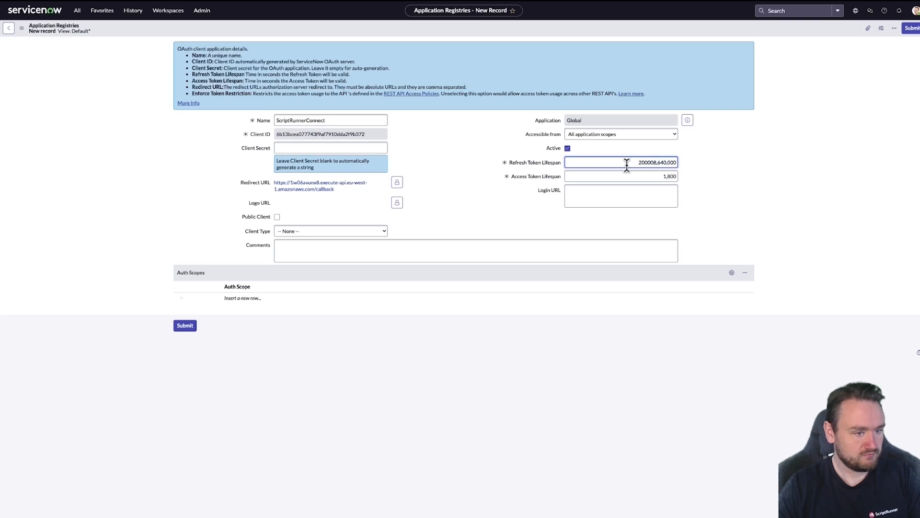
drag(627, 165, 710, 168)
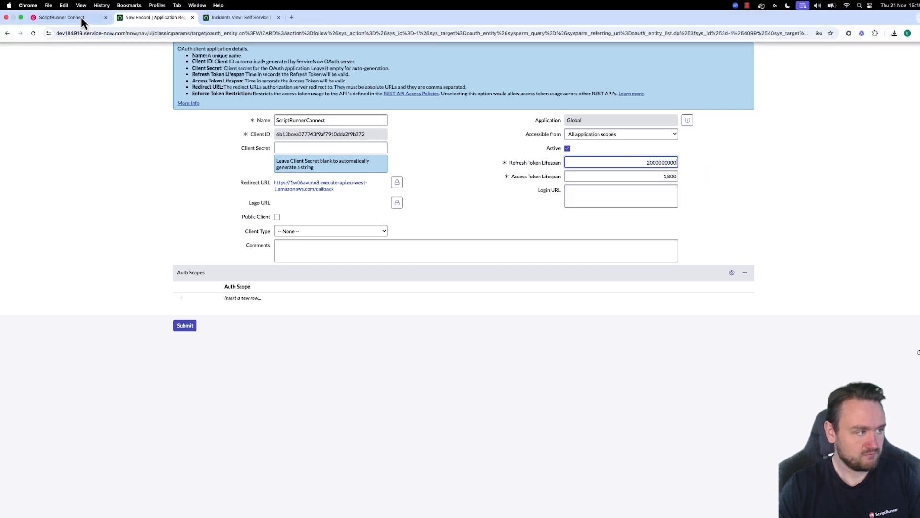
click(67, 10)
click(586, 370)
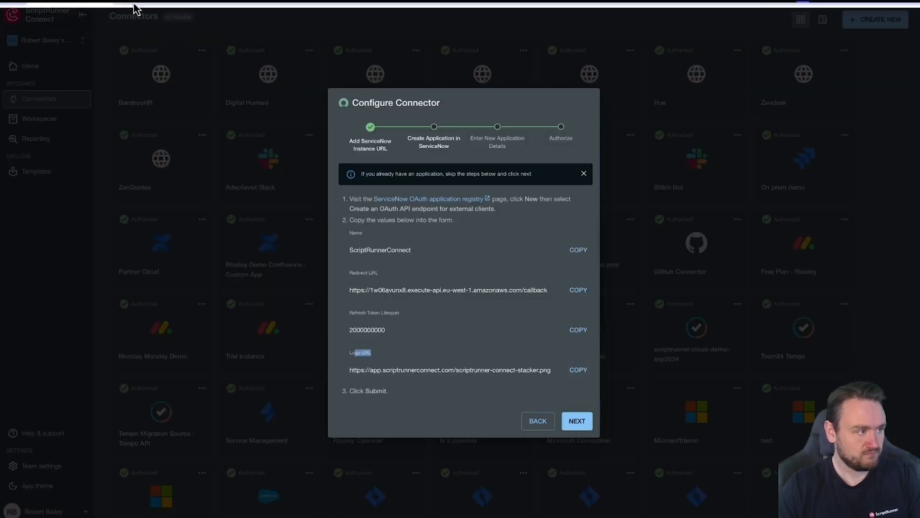
click(144, 21)
click(397, 203)
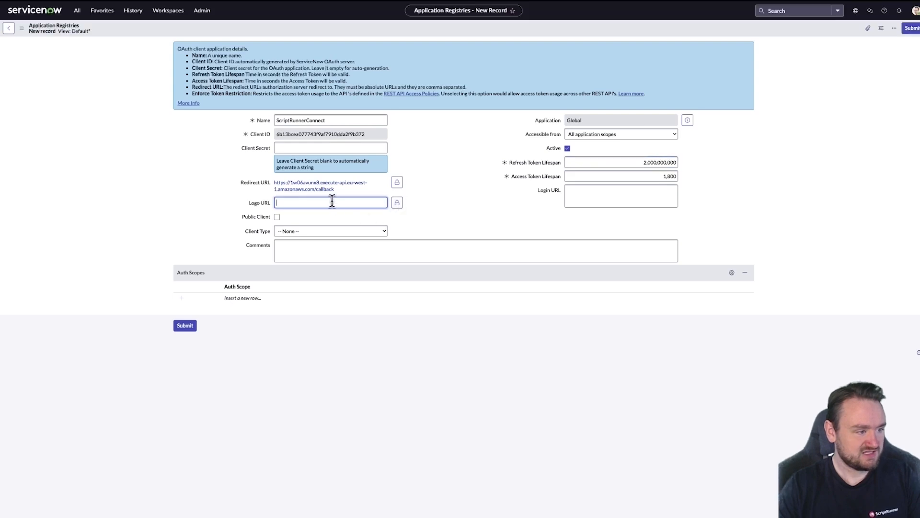
key(ctrl+v)
click(398, 202)
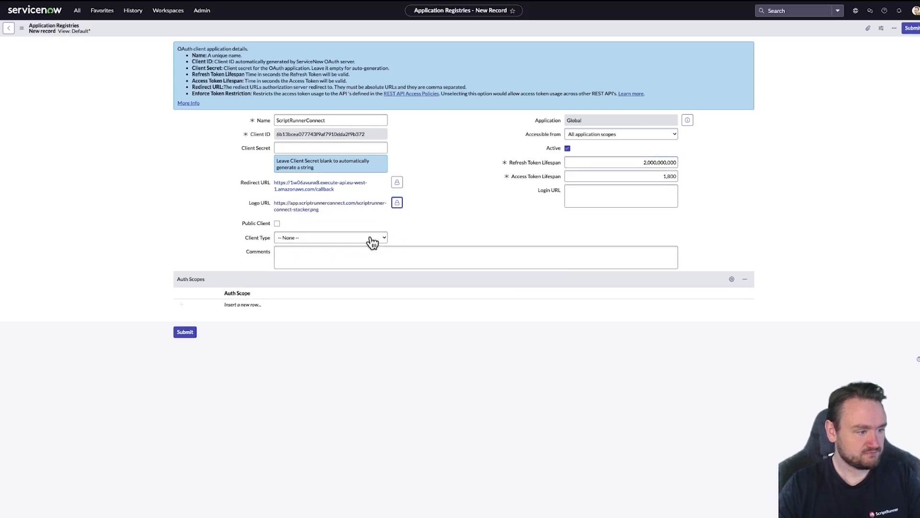
Step: Submit the ServiceNow OAuth application and advance the connector wizard to the application details step
click(176, 338)
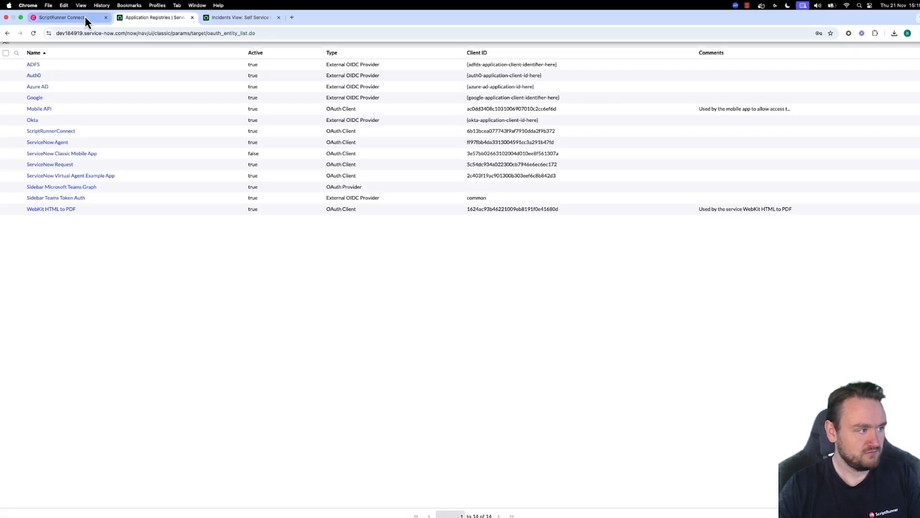
click(84, 17)
click(577, 418)
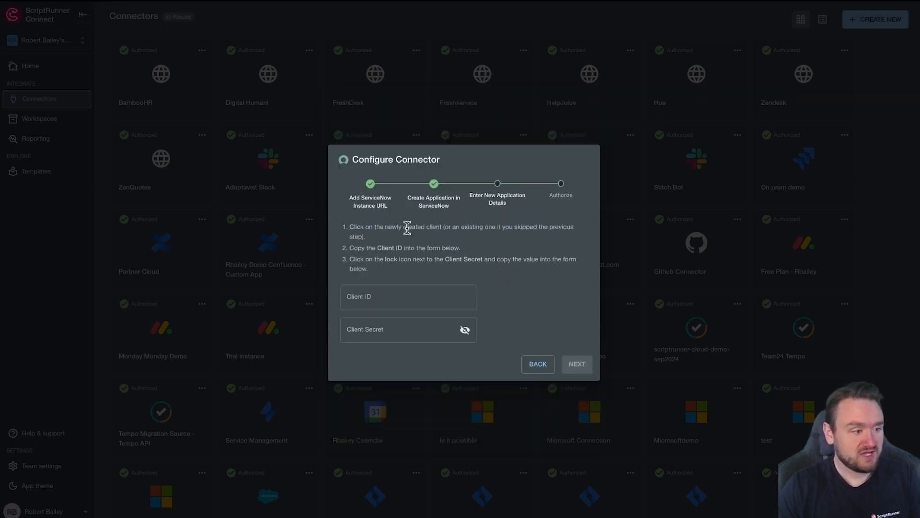
Step: Open the ScriptRunnerConnect OAuth record and copy its Client ID into the wizard's Client ID field
drag(378, 248, 481, 260)
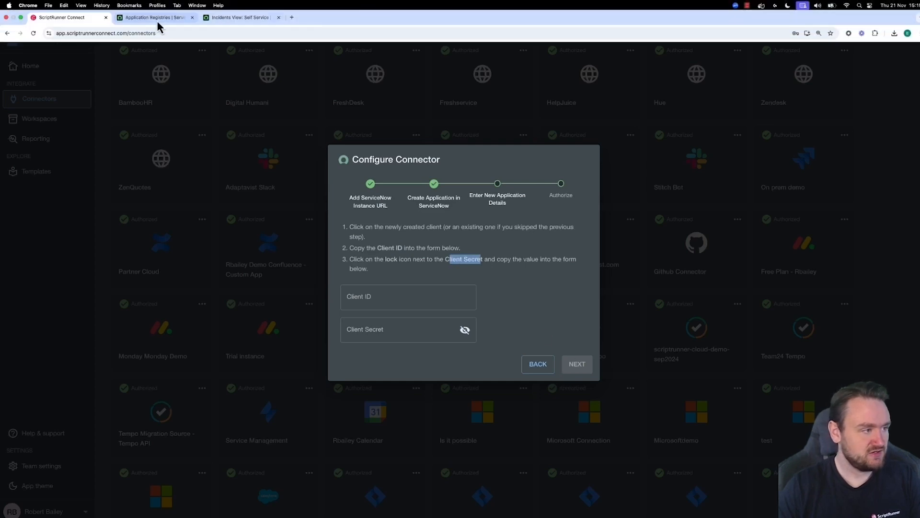
click(157, 19)
click(58, 135)
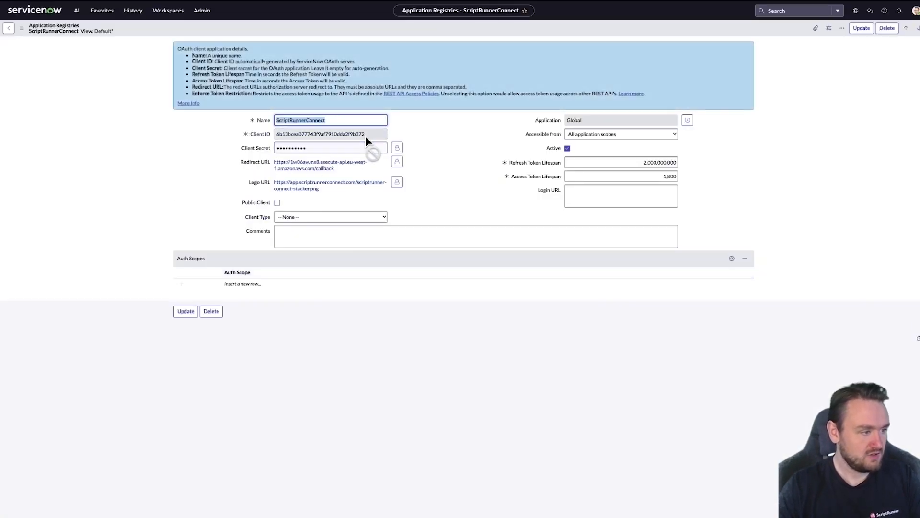
drag(365, 136, 289, 140)
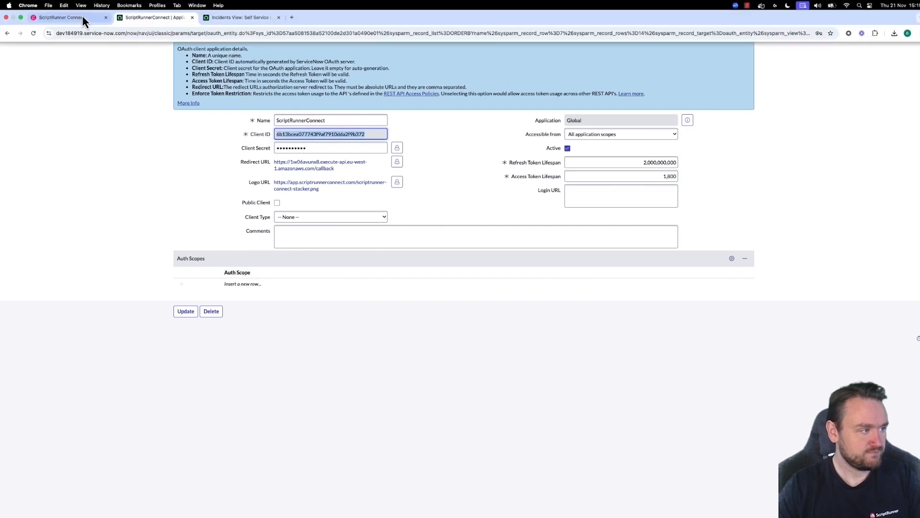
click(71, 9)
click(379, 290)
text(6b13bcea077743f9af7910dda2f9b372)
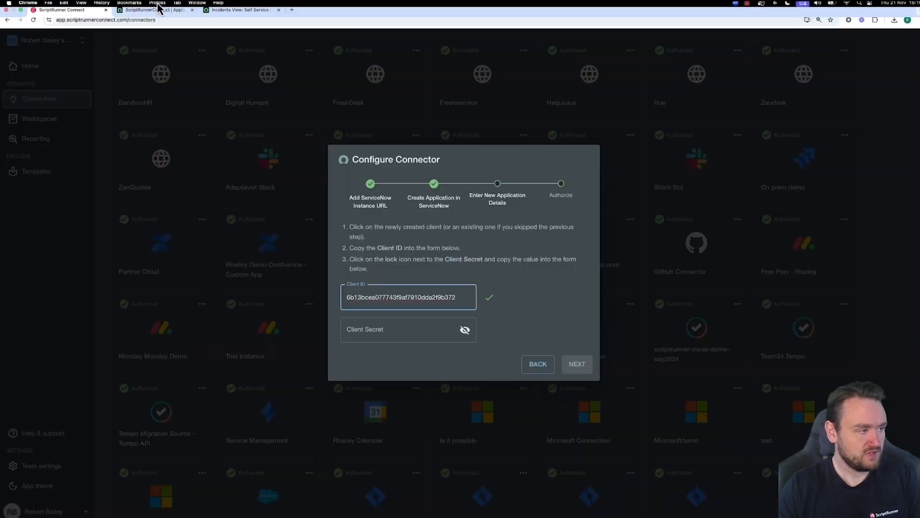
Step: Reveal the OAuth application's client secret and paste it into the wizard's Client Secret field
click(154, 8)
click(397, 148)
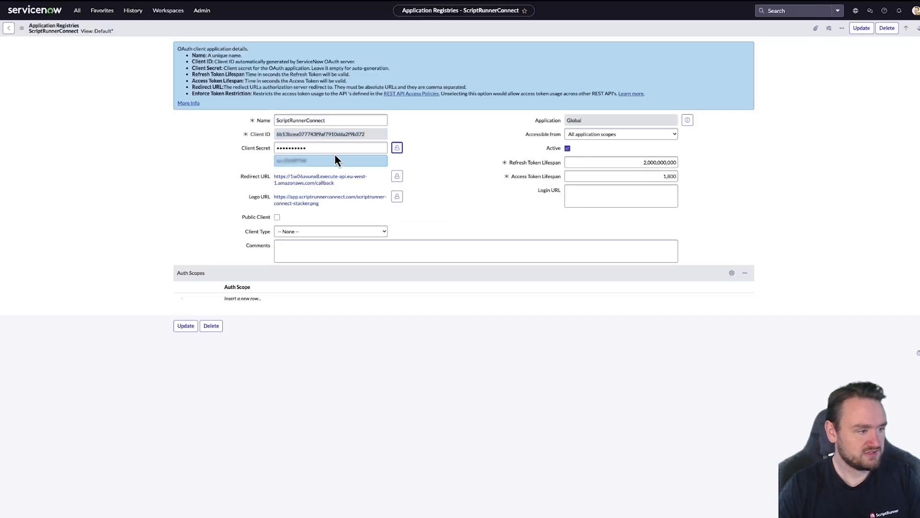
click(71, 9)
click(436, 330)
key(ctrl+v)
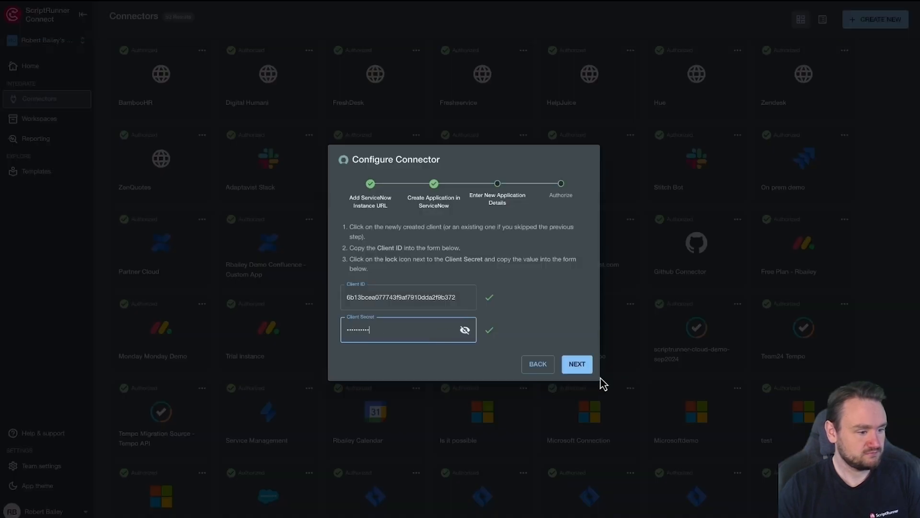
Step: Complete the ServiceNow connector authorization and save the Service Now Connector Demo connector
click(577, 364)
click(577, 326)
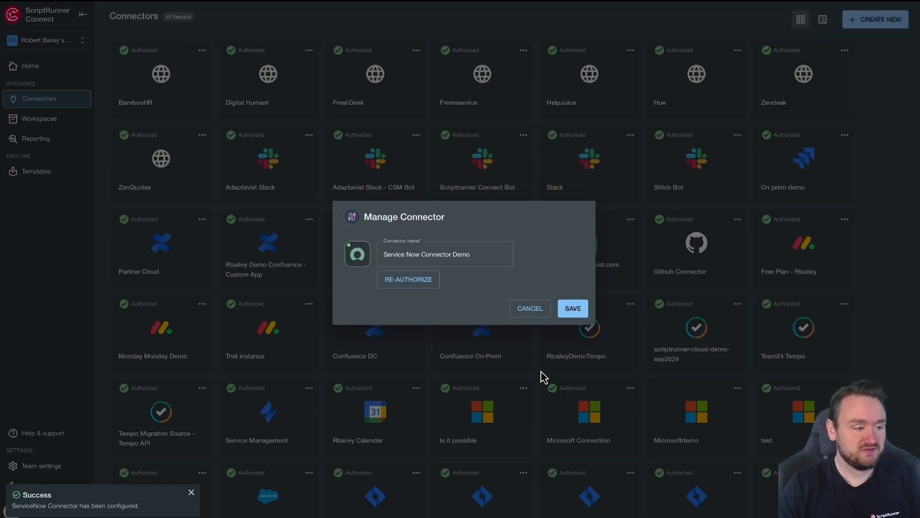
click(572, 309)
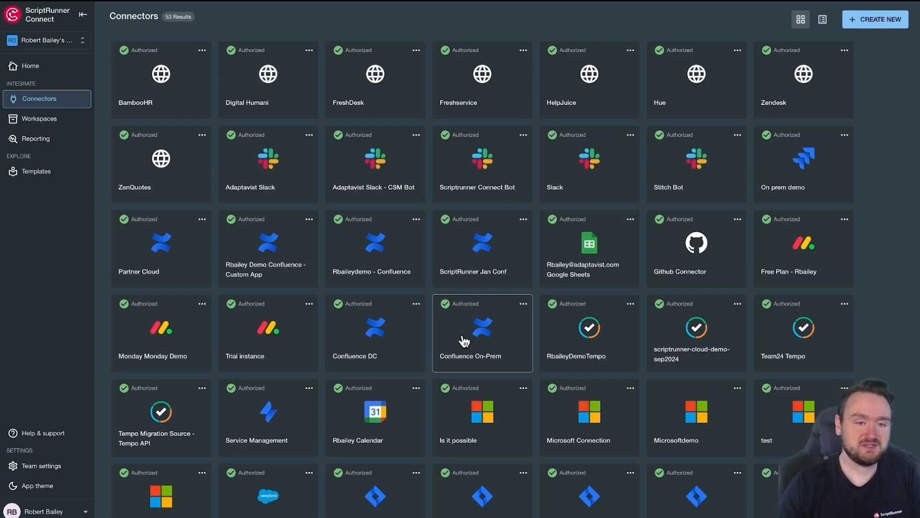
Step: Browse templates filtered by ServiceNow and open Create incident in ServiceNow when issue is created in Jira Cloud
click(50, 173)
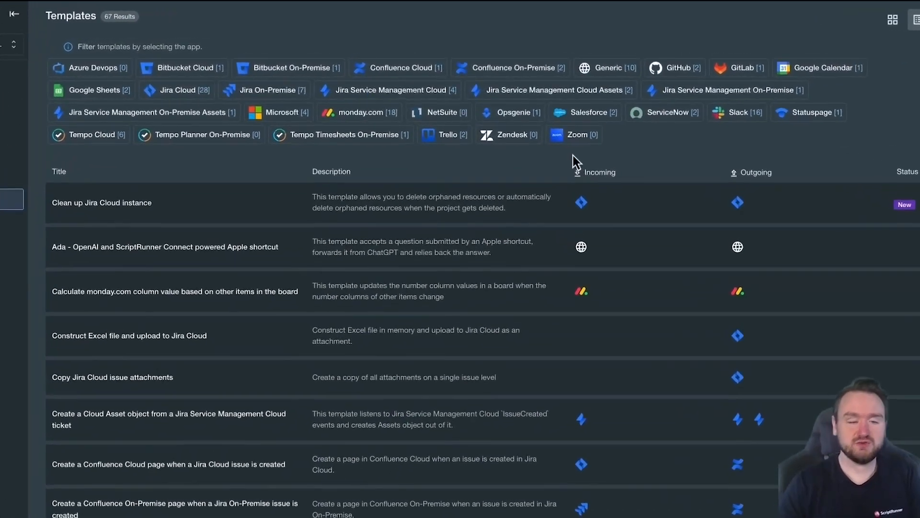
click(674, 115)
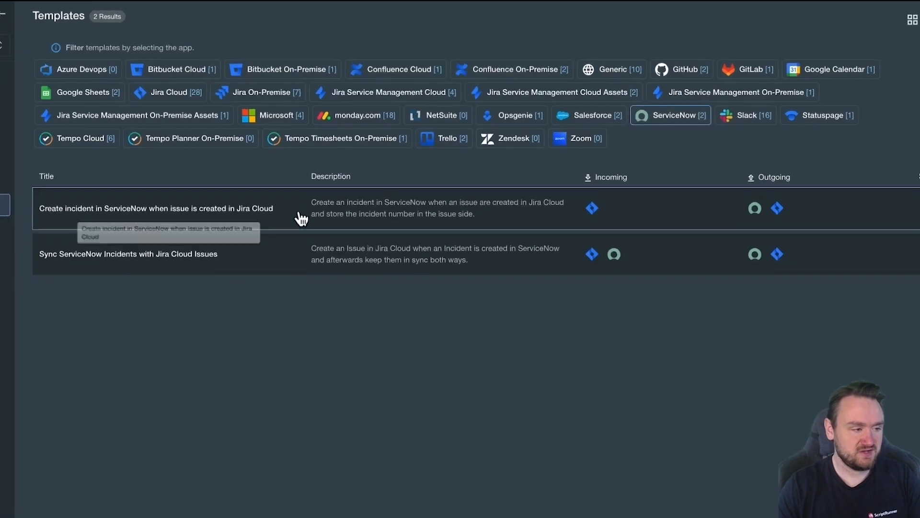
click(304, 214)
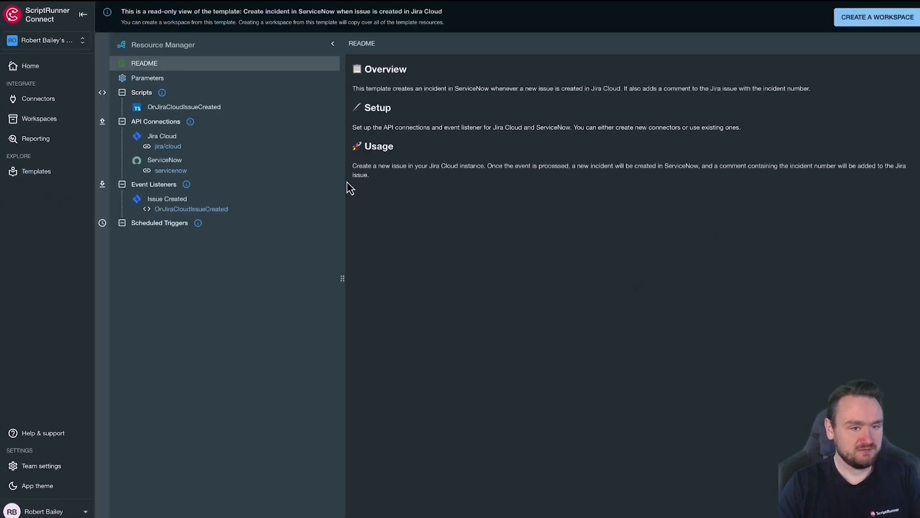
Step: Create a workspace from the template named Setup Guide Demo using the Setup guide editor type
drag(381, 68, 414, 201)
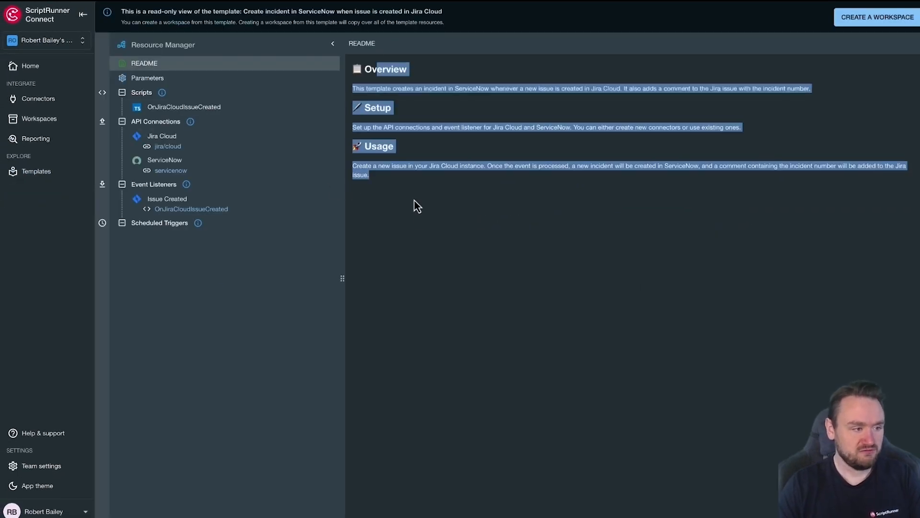
click(431, 243)
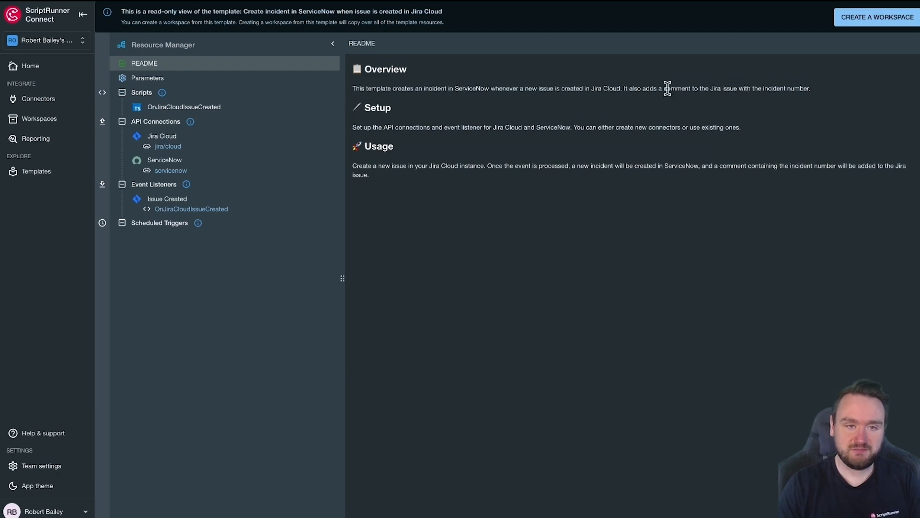
click(860, 24)
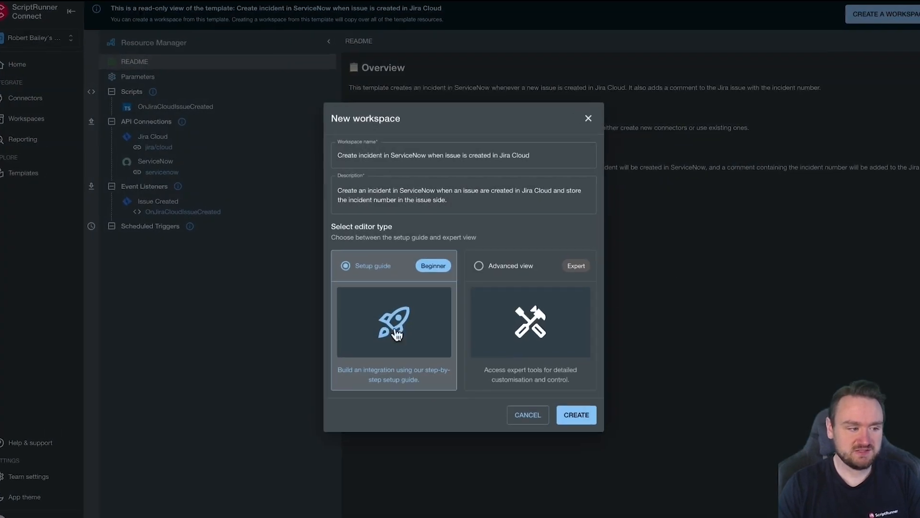
drag(558, 149, 305, 167)
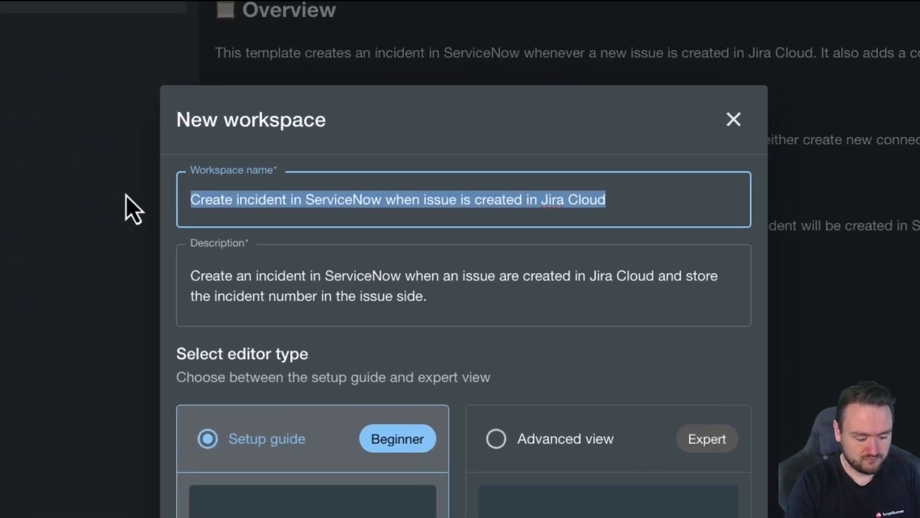
text(Setup Guide )
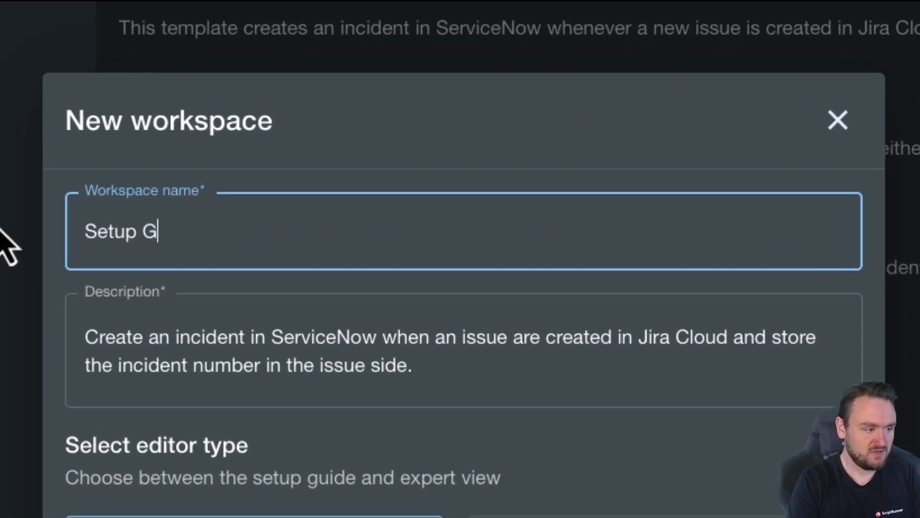
text(Demo)
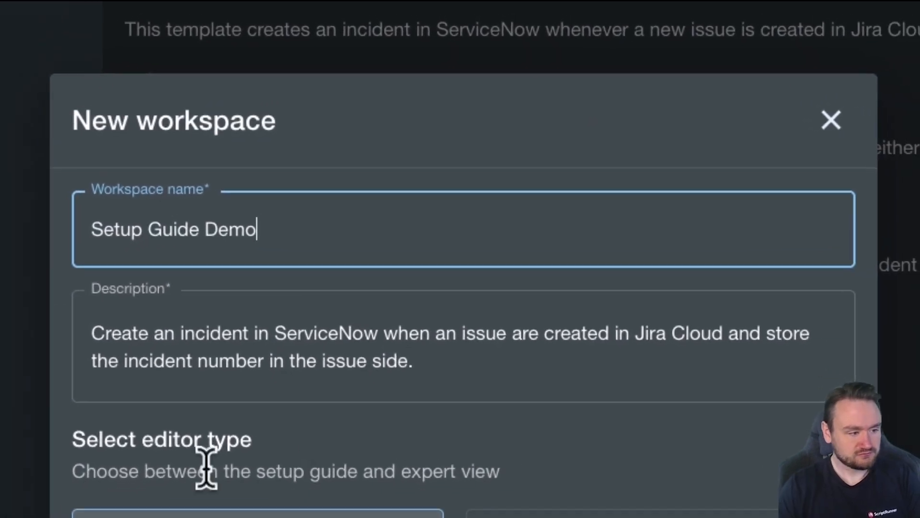
click(364, 515)
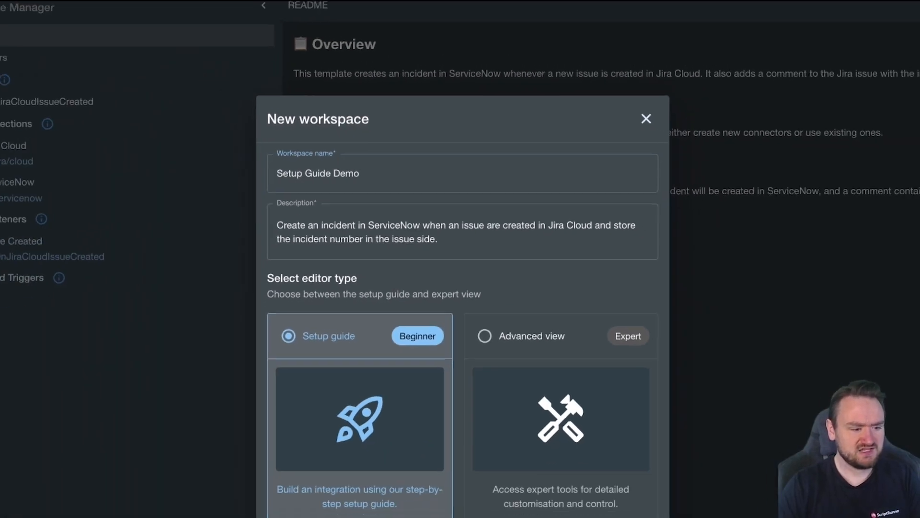
click(597, 476)
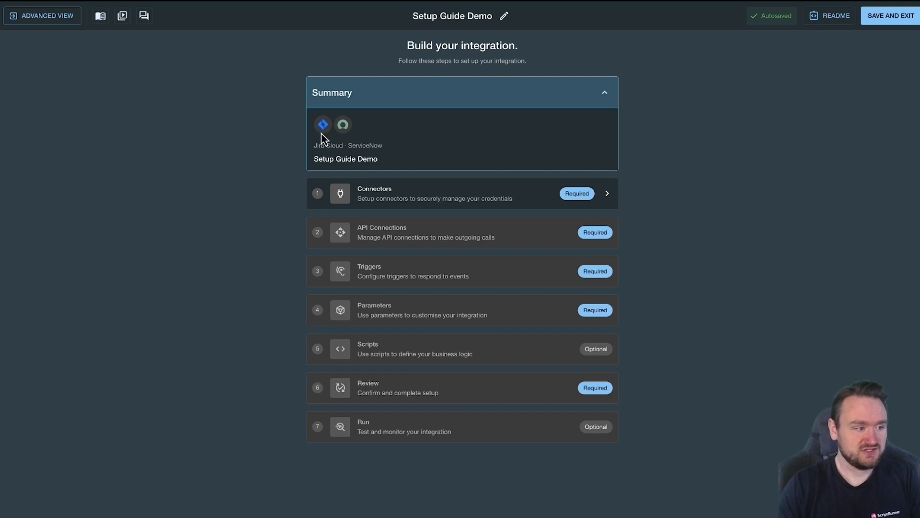
Step: Open the Connectors step of the workspace setup guide
click(391, 194)
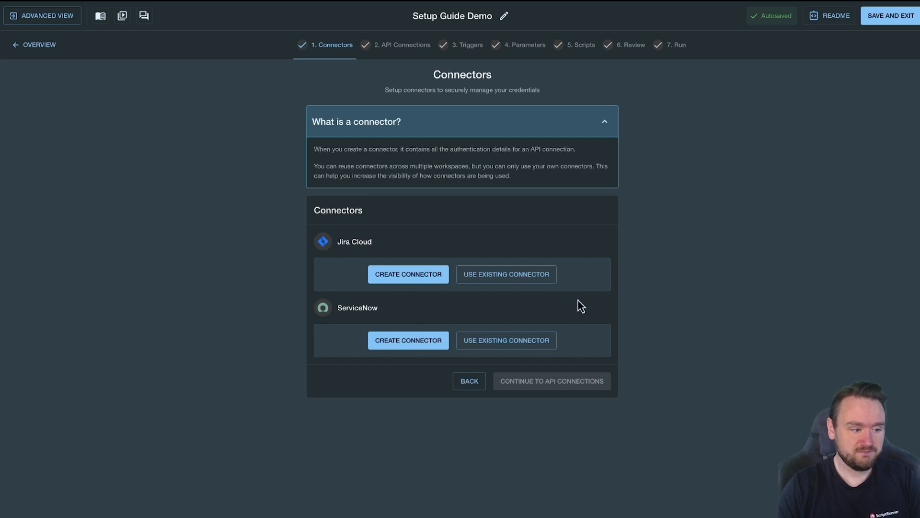
Step: Assign the existing Service Now Connector Demo connector to the ServiceNow connector slot
click(506, 339)
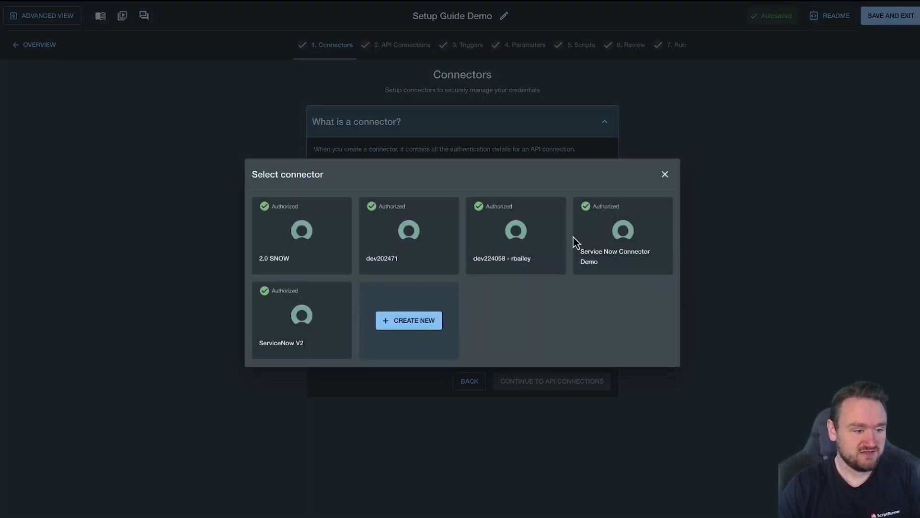
click(610, 252)
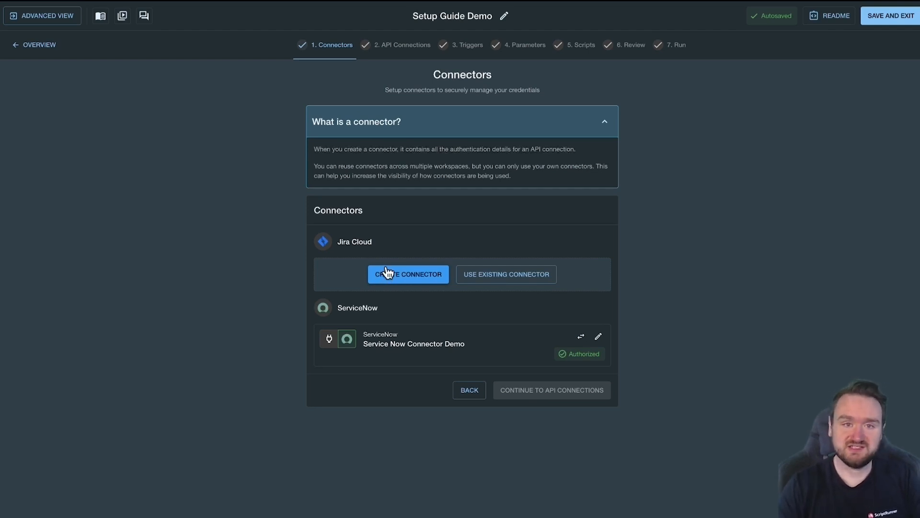
Step: Create a new Jira Cloud connector named Connector Demo 2 and start its authorization
click(415, 274)
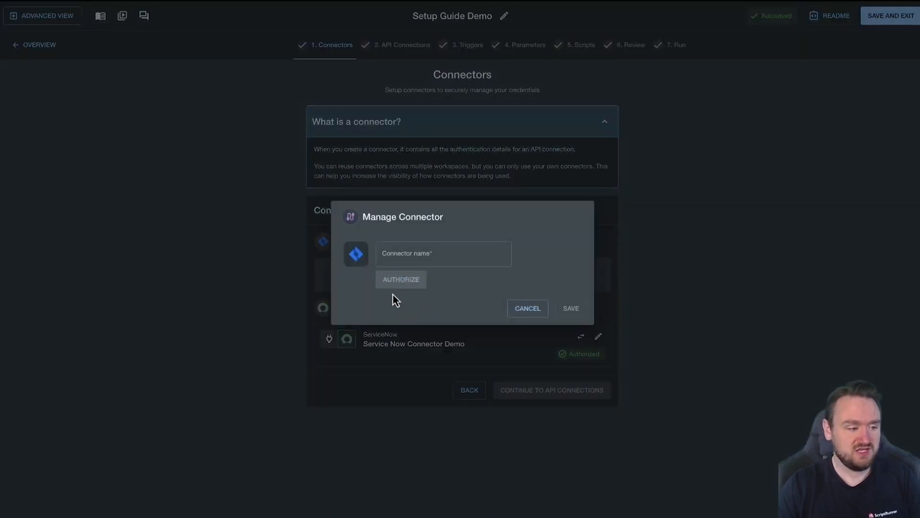
click(417, 255)
text(Conn)
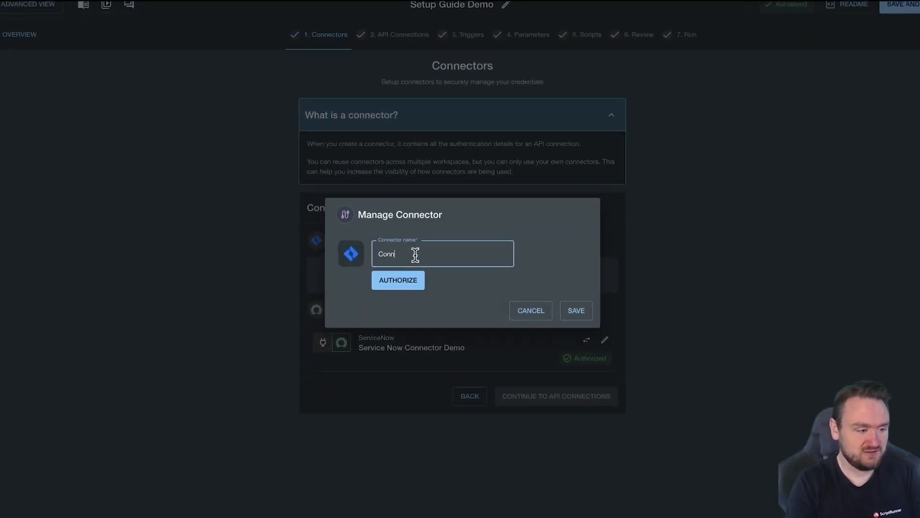
text(et)
key(BackSpace)
key(BackSpace)
text(ter)
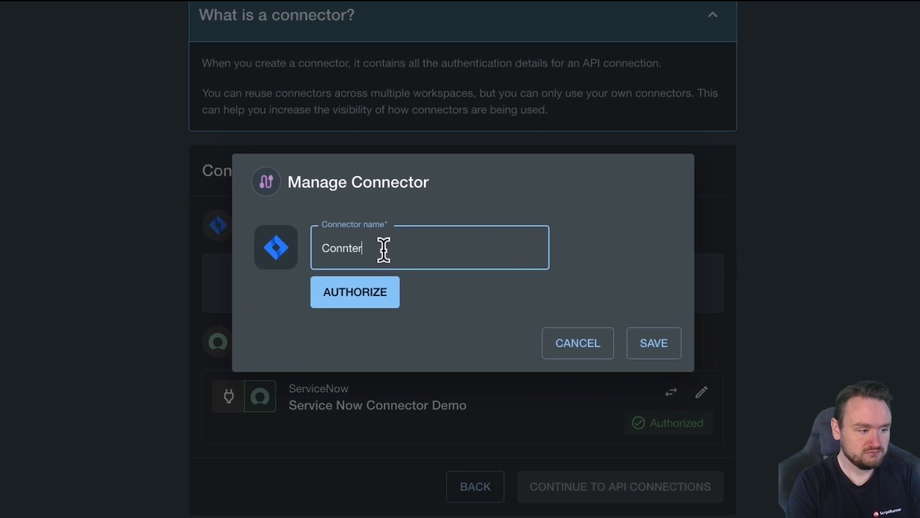
key(BackSpace)
key(BackSpace)
key(BackSpace)
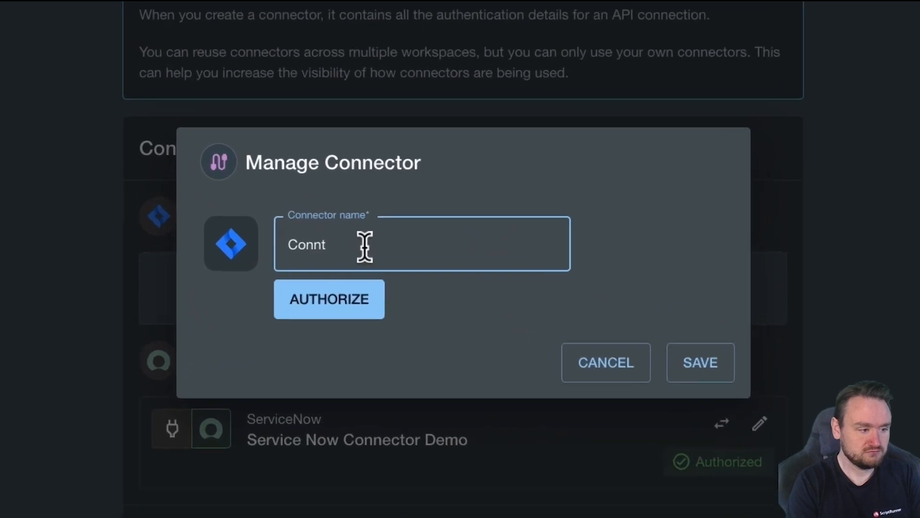
text(ector Demo 2)
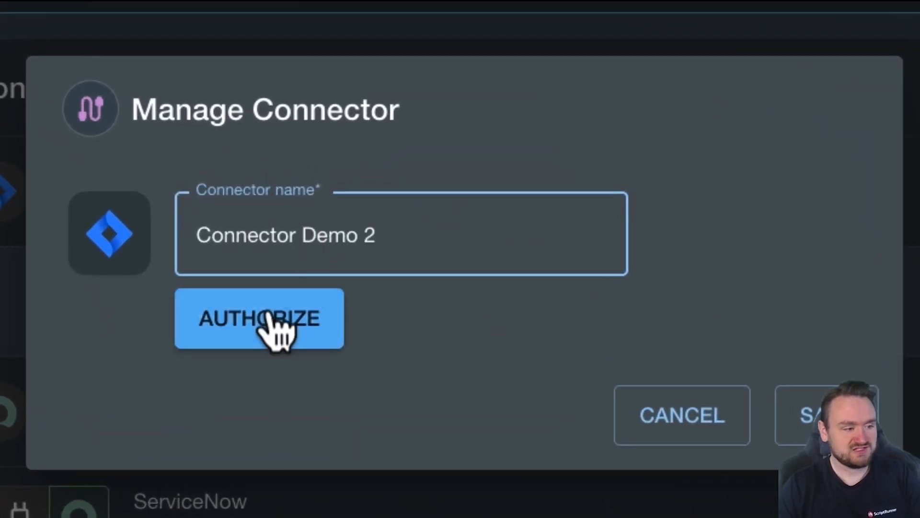
click(275, 331)
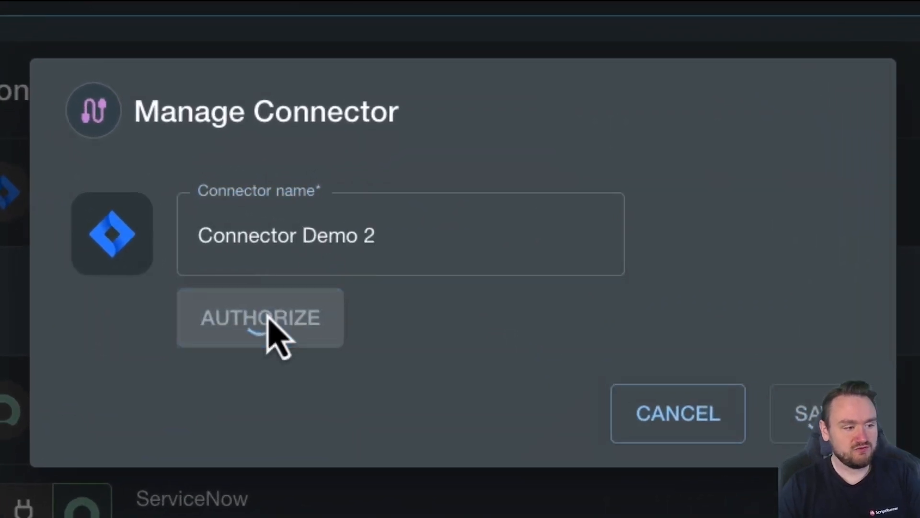
Step: Authorize the connector through the ScriptRunner Connect managed Atlassian Cloud app on the demo Jira site and save it
click(734, 479)
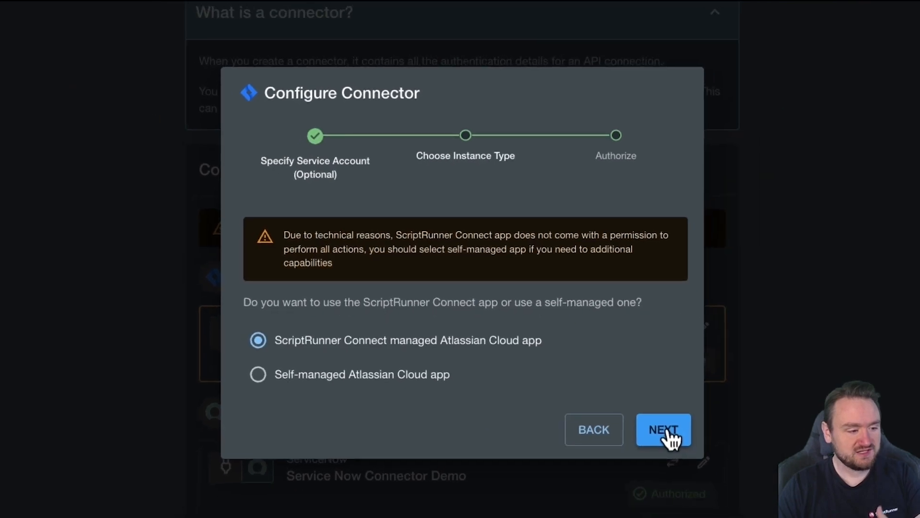
click(688, 450)
click(628, 354)
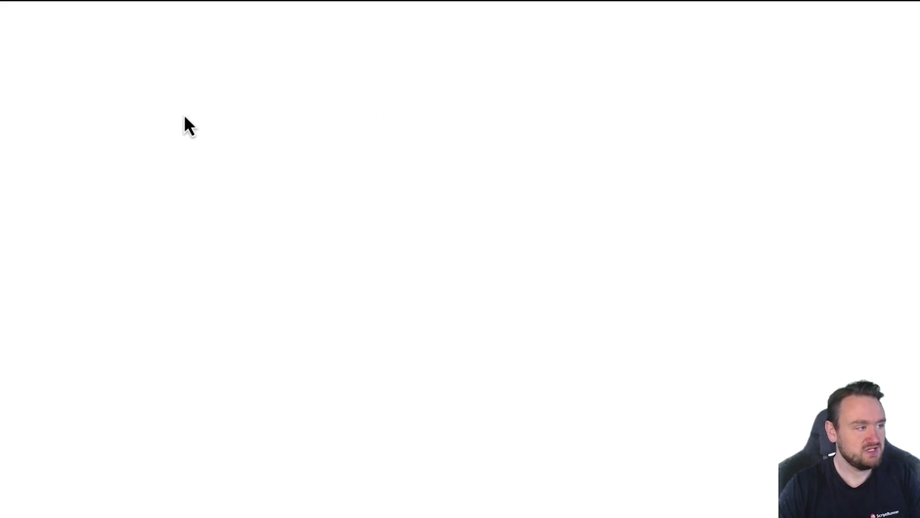
click(338, 39)
scroll(367, 171, down, 5)
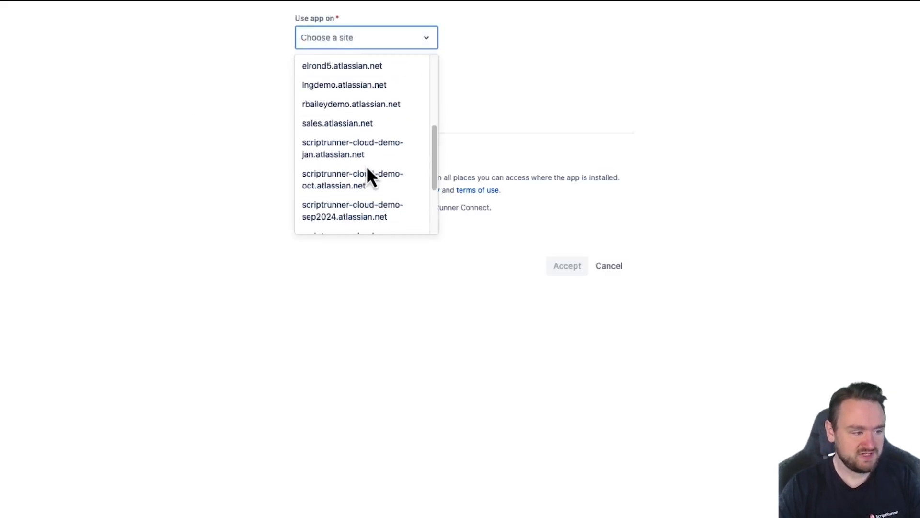
scroll(367, 169, down, 2)
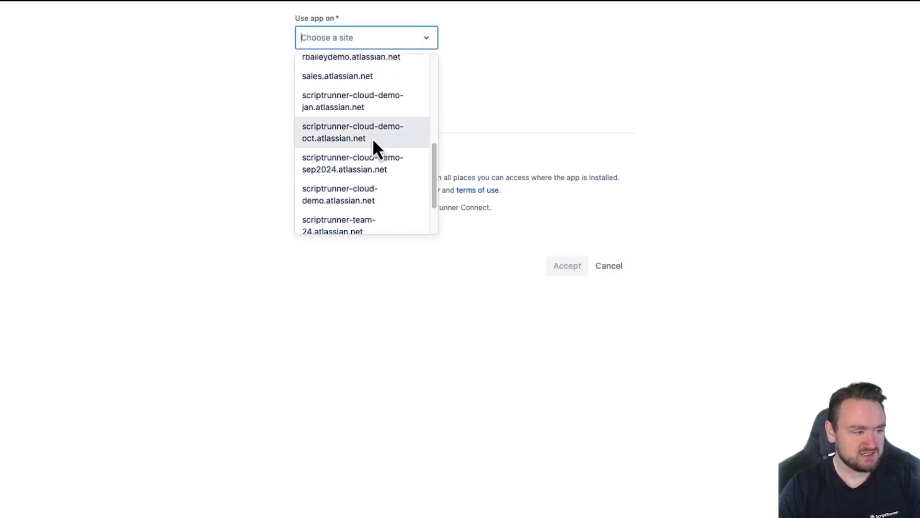
click(357, 62)
click(554, 269)
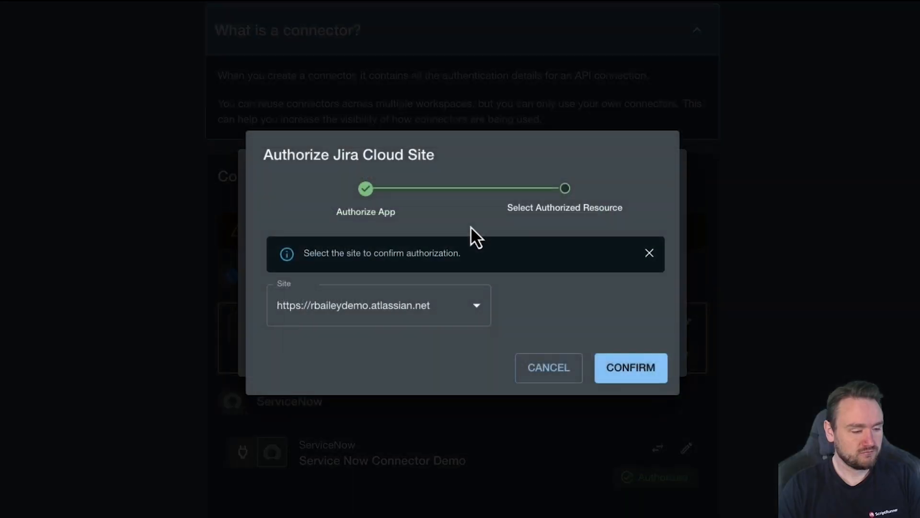
click(637, 378)
click(618, 352)
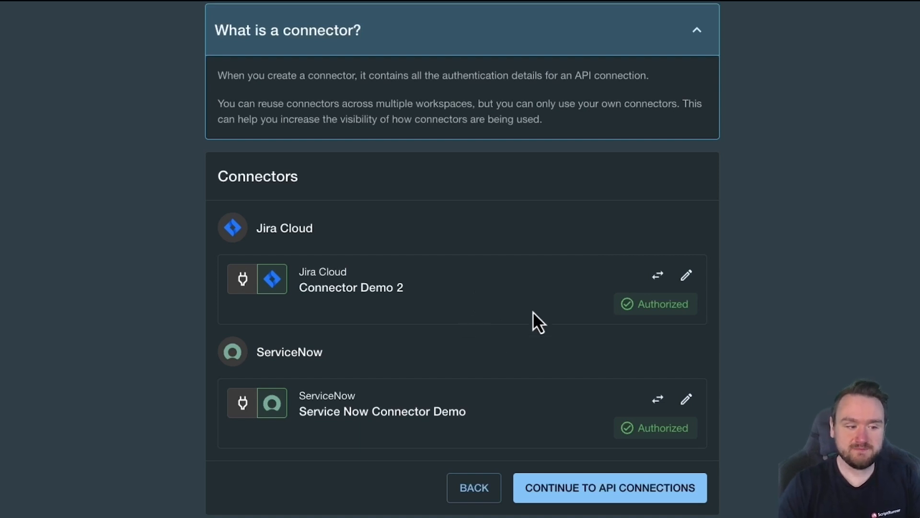
Step: Continue past the API Connections step to the Triggers step of the setup guide
click(589, 497)
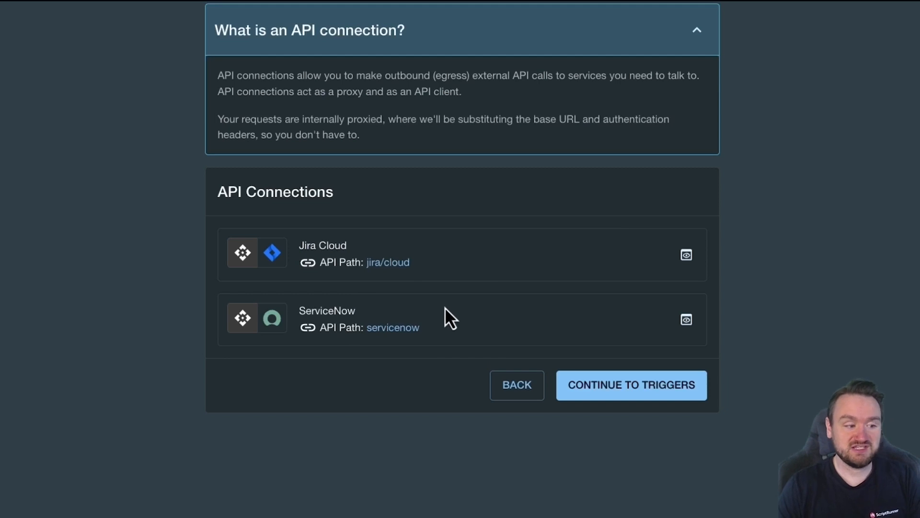
click(671, 395)
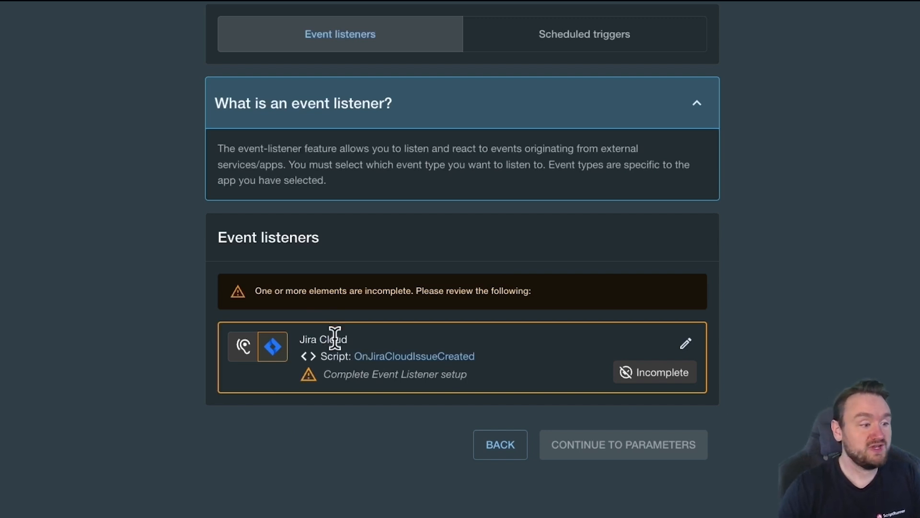
Step: Open the Jira Cloud event listener configuration and continue to its webhook setup instructions
click(686, 344)
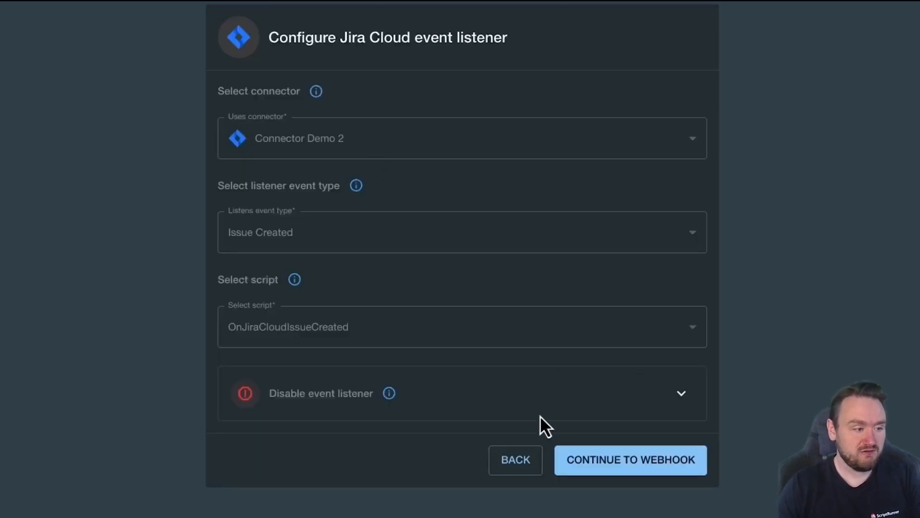
click(585, 457)
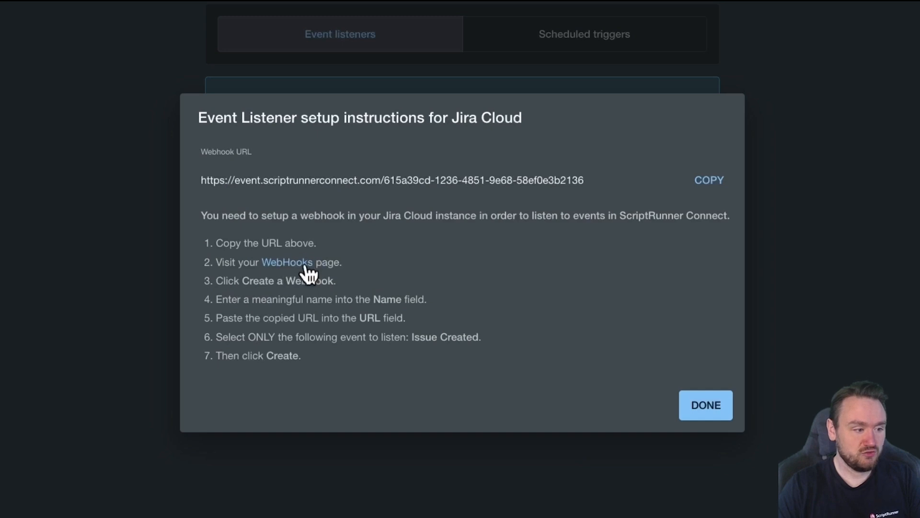